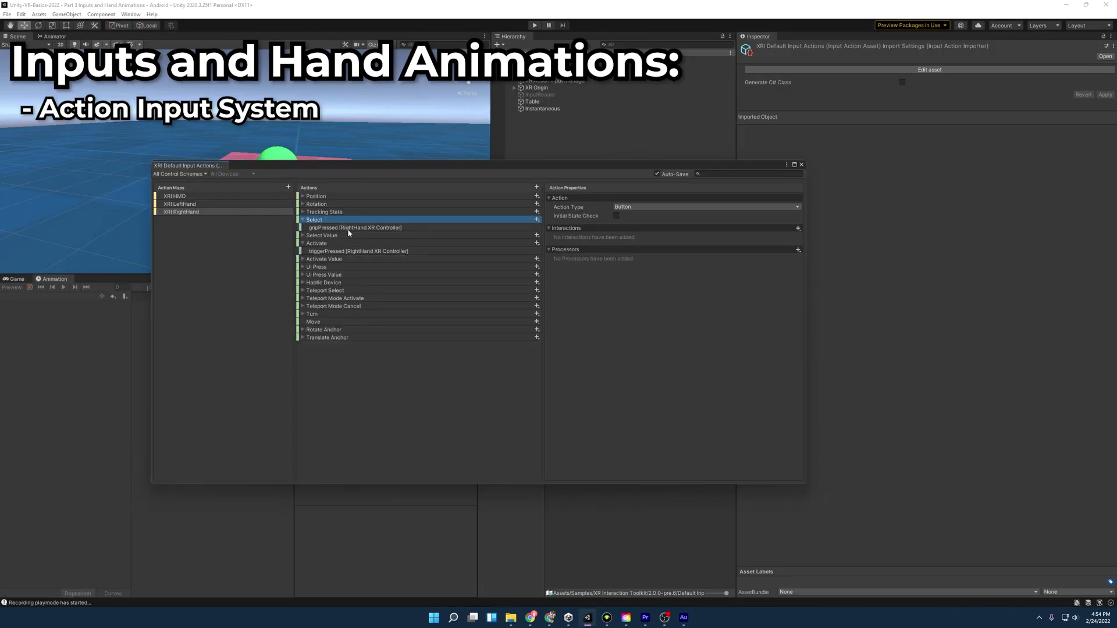
Step: Download the Unity-VR-Basics-2022-main repository as a ZIP and extract it to the desktop
click(348, 229)
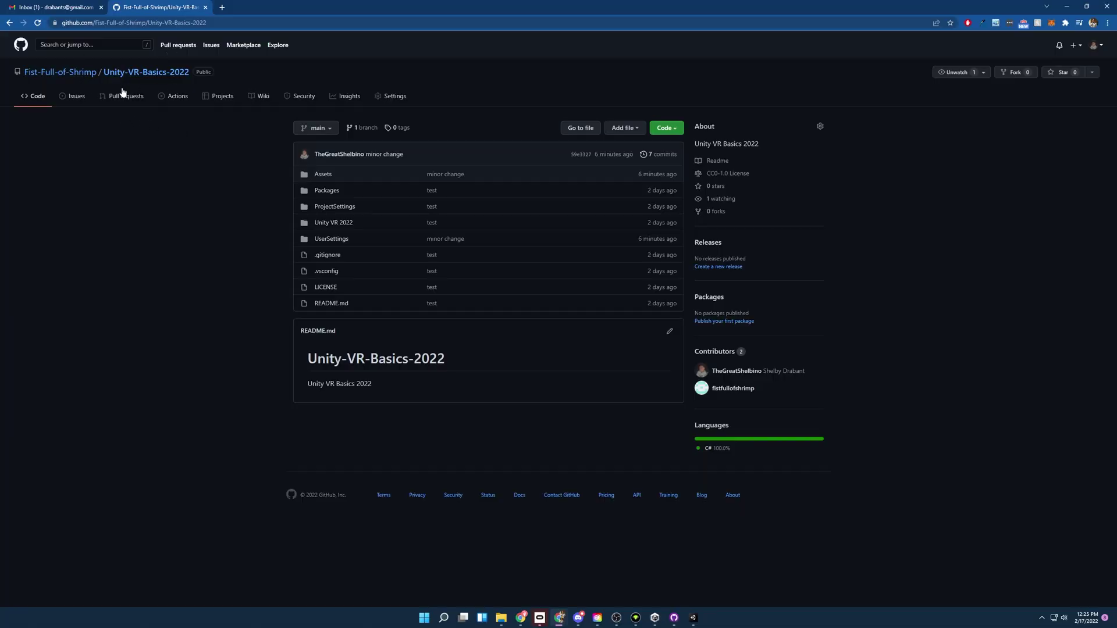
click(677, 131)
click(557, 263)
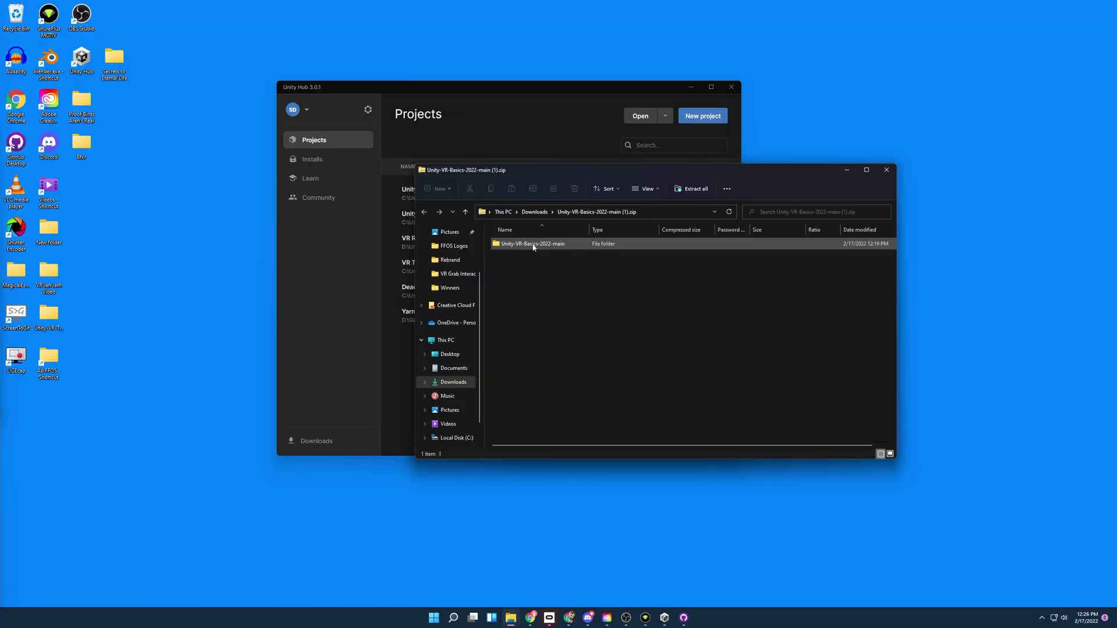
drag(533, 247, 114, 192)
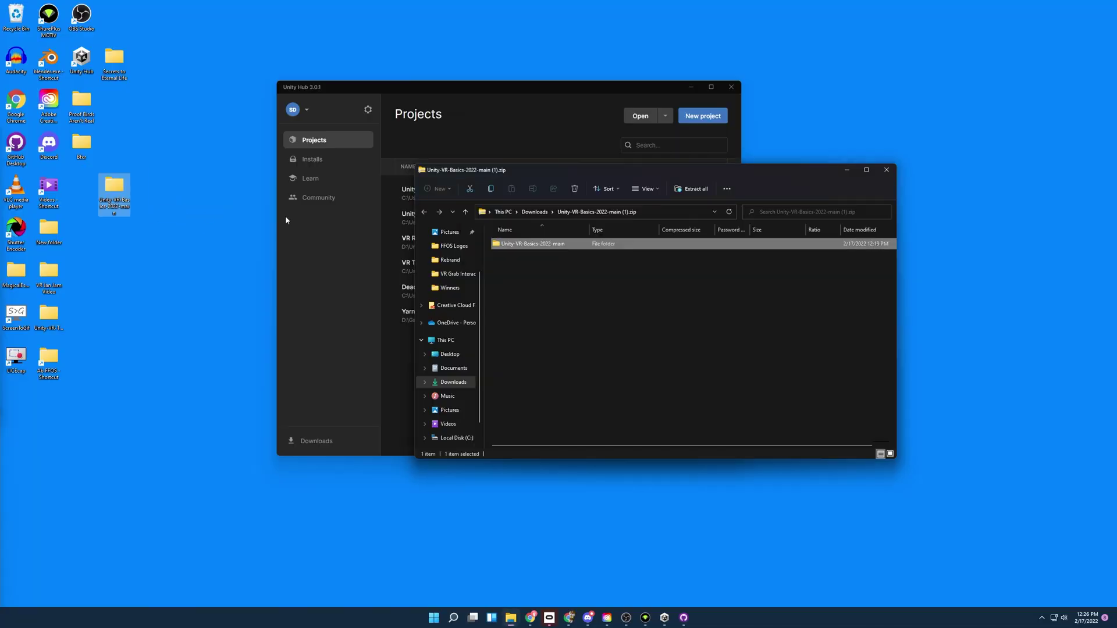
Step: Add the extracted Unity-VR-Basics-2022-main folder as a project from disk in Unity Hub
click(285, 215)
click(665, 115)
click(653, 143)
click(425, 217)
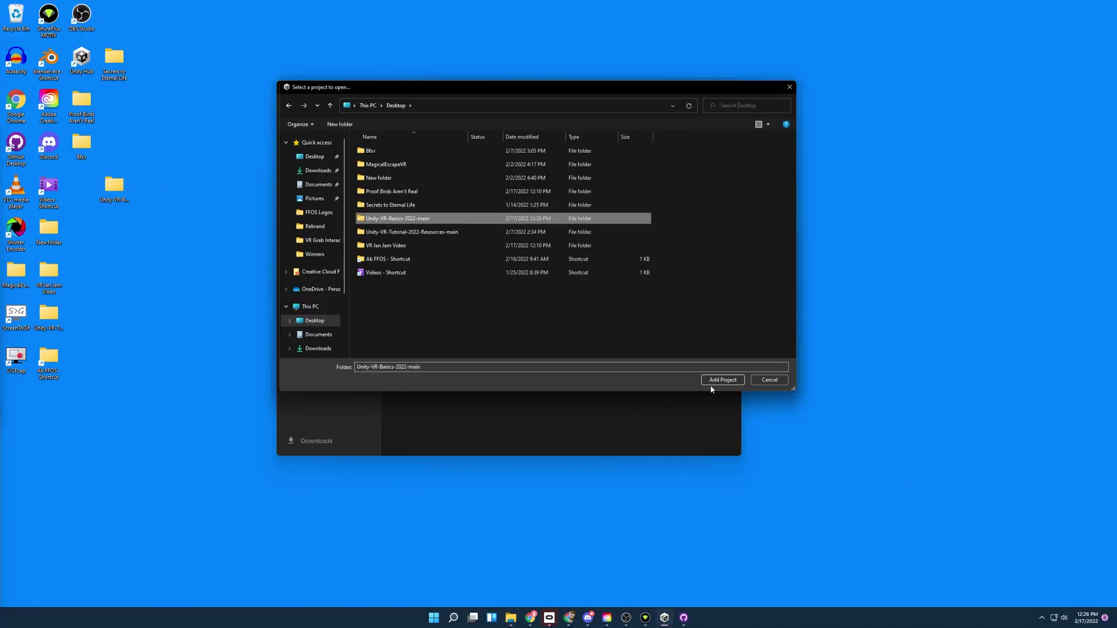
click(711, 383)
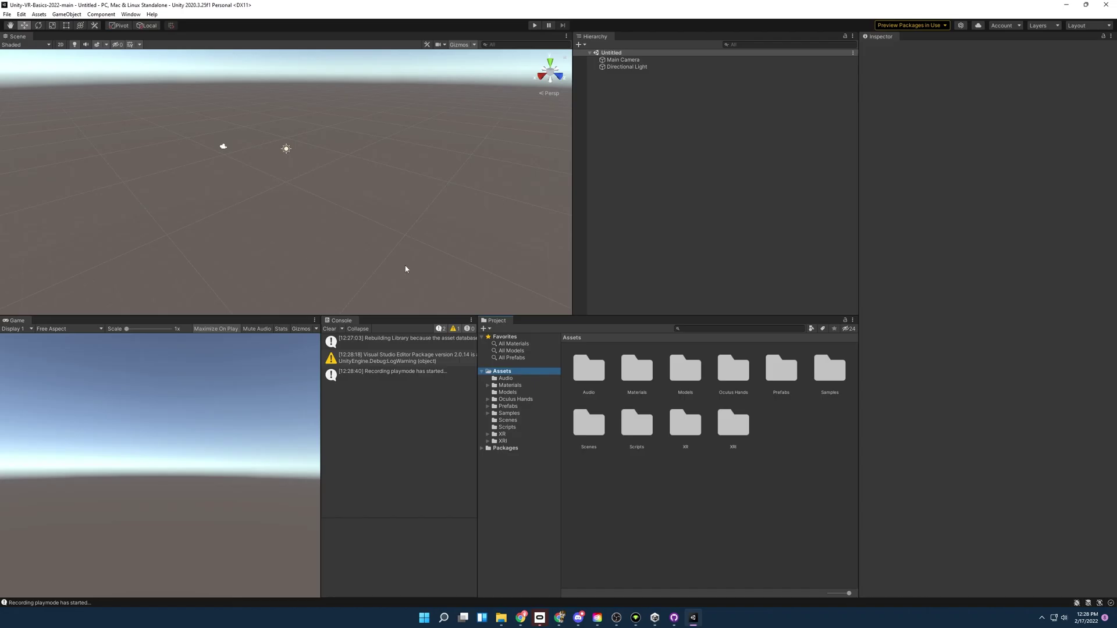
Step: Open the Part 3 Inputs and Hand Animations scene and orbit around the green Instantaneous sphere
click(505, 420)
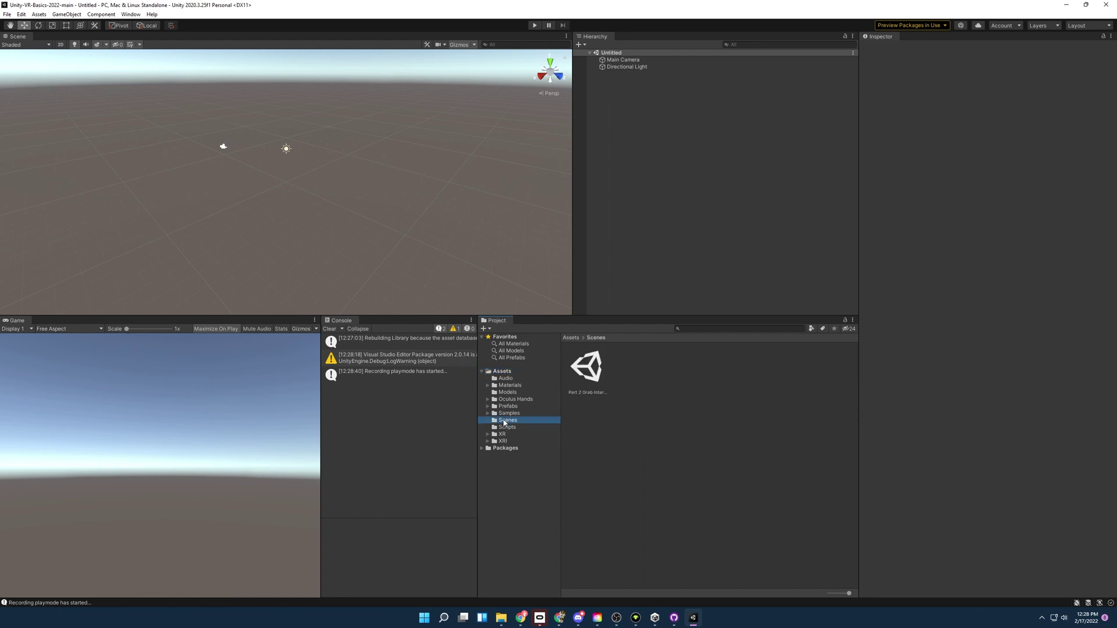
double_click(580, 375)
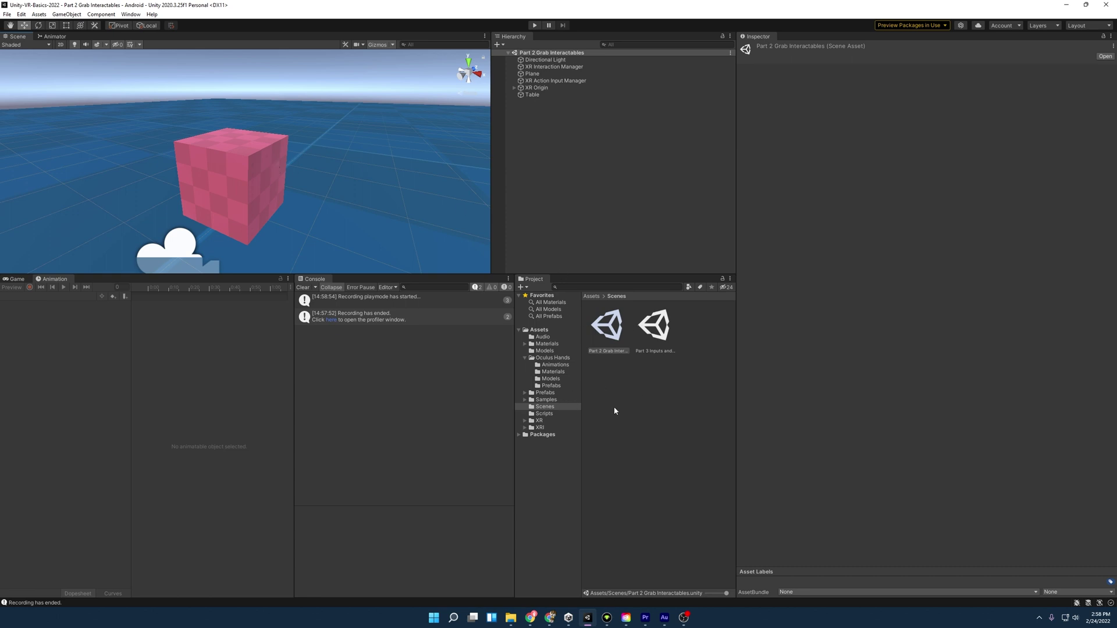
click(654, 327)
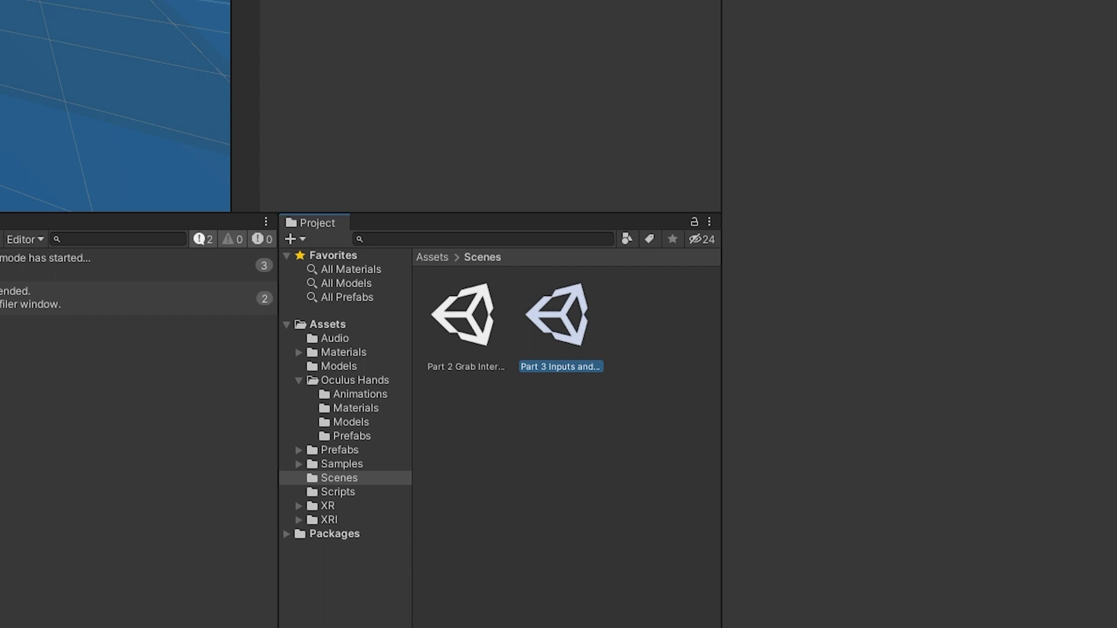
right_drag(320, 134, 286, 138)
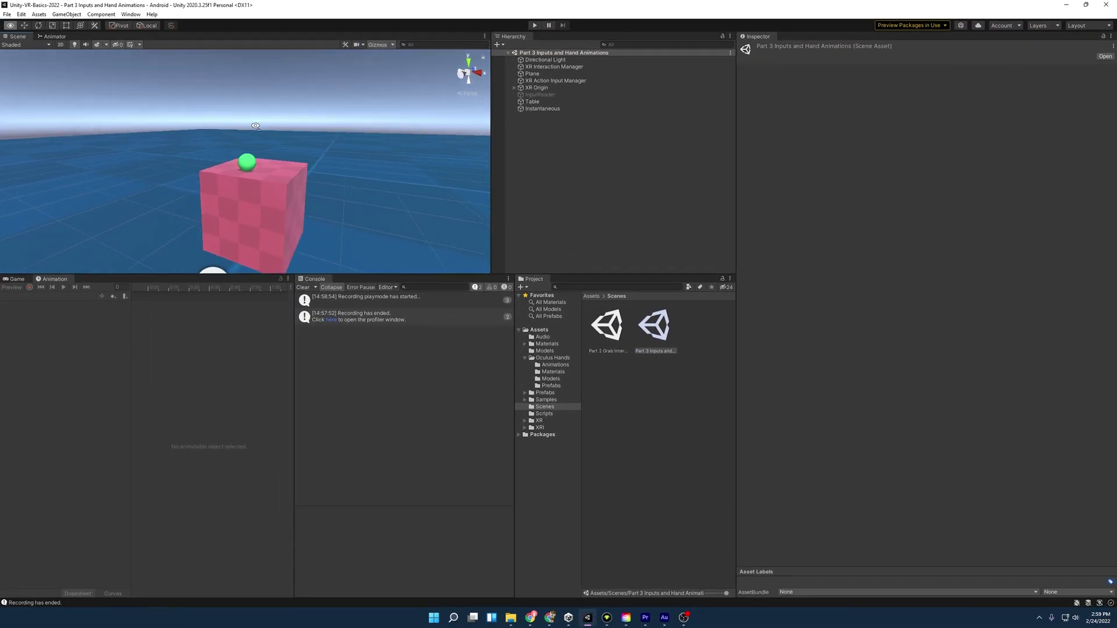
click(265, 174)
right_drag(264, 174, 325, 159)
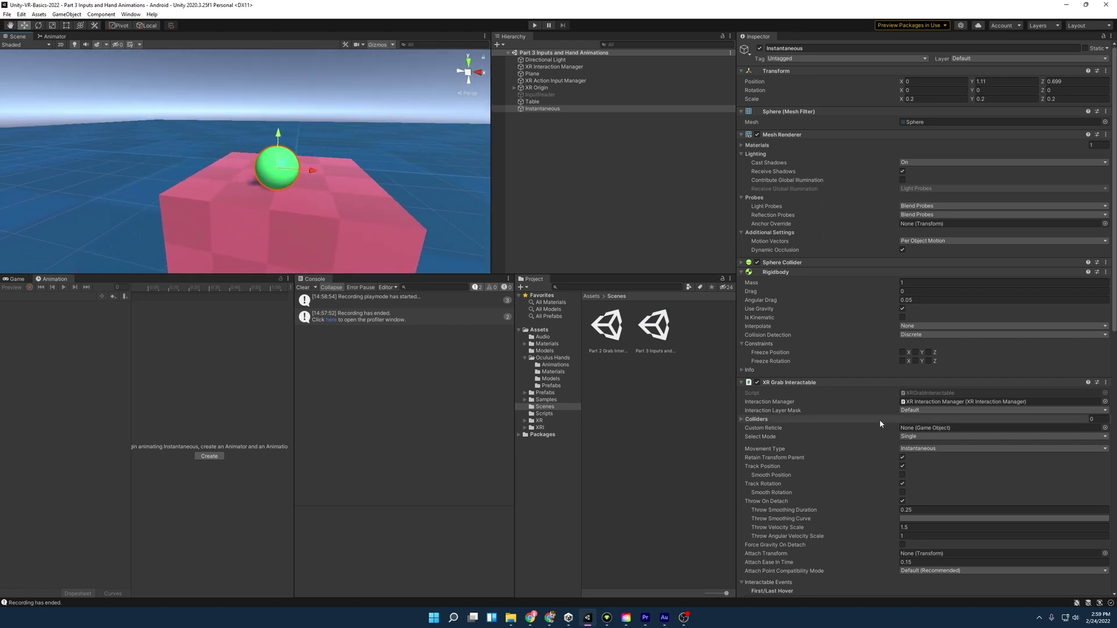
Step: Select InputReader to show its Transform and Input Reader script in the Inspector
click(582, 94)
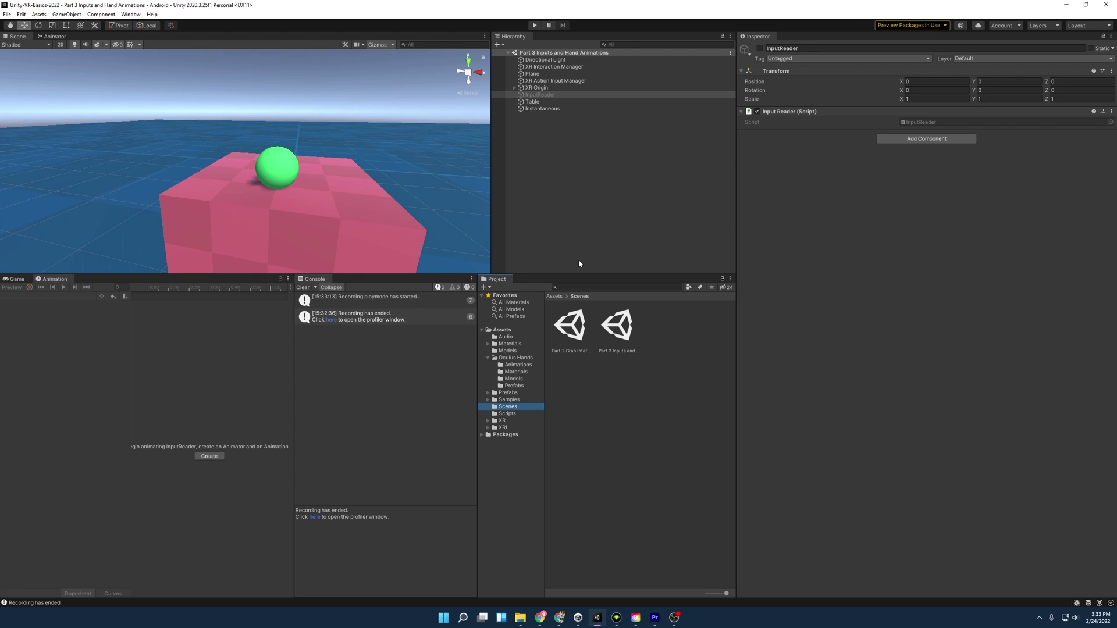
Step: Create an Input Actions asset named Practice in Assets and open it in its editor
click(516, 330)
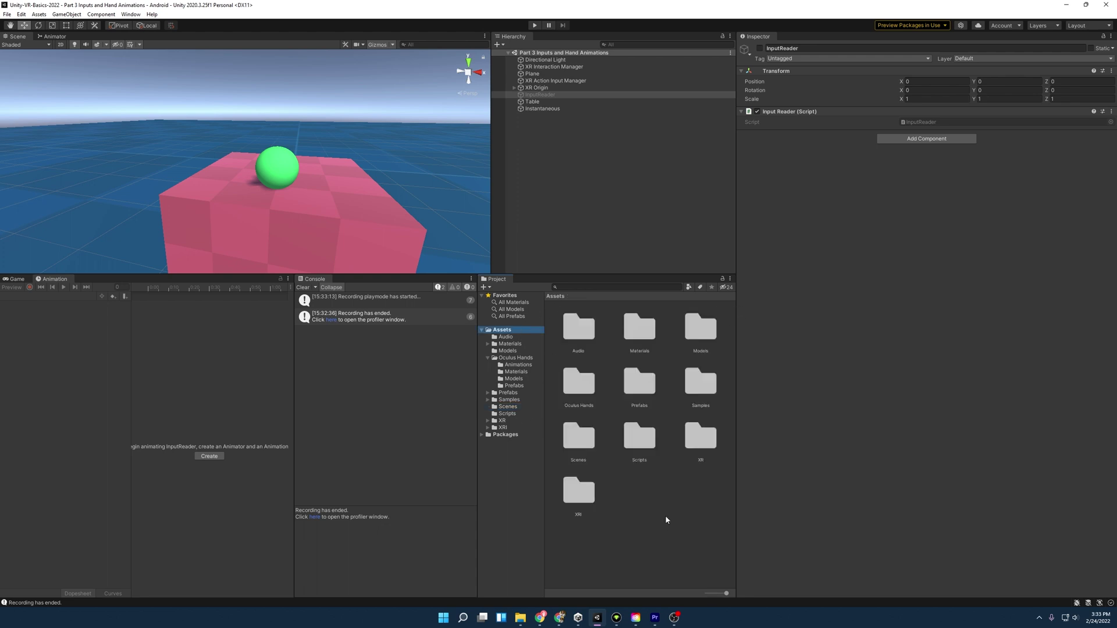
right_click(659, 481)
mouse_move(732, 233)
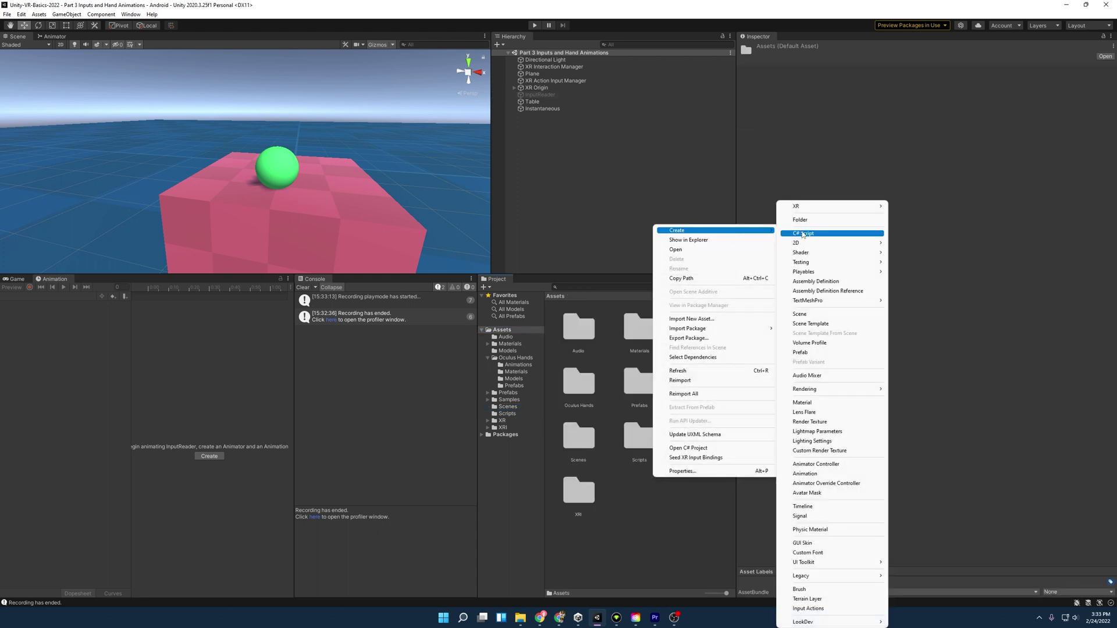
click(809, 609)
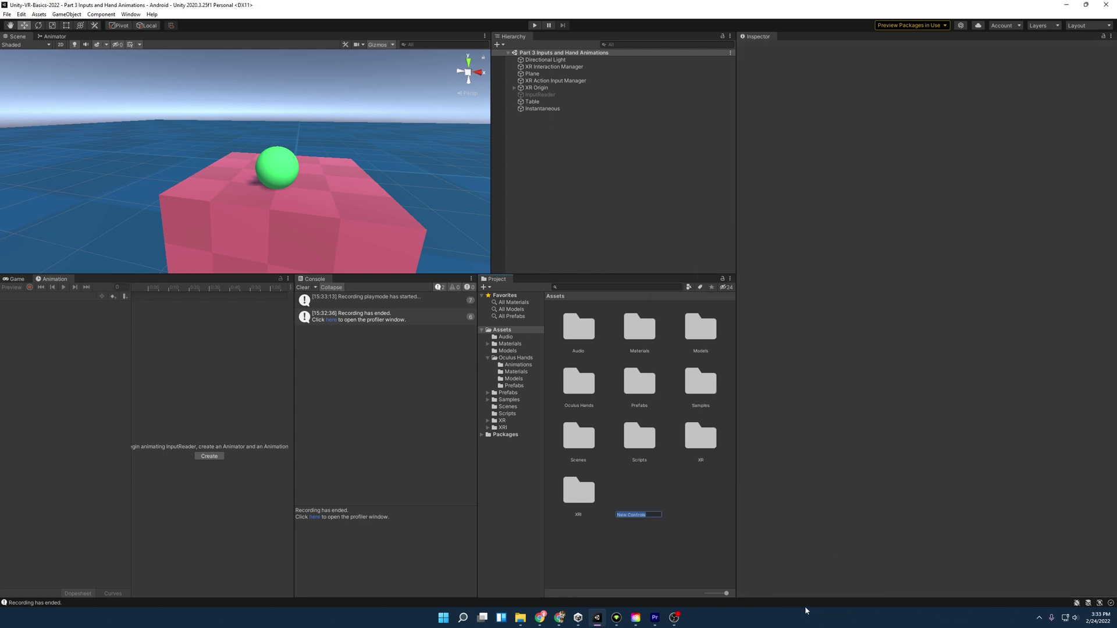
text(Hractice)
key(Return)
double_click(652, 498)
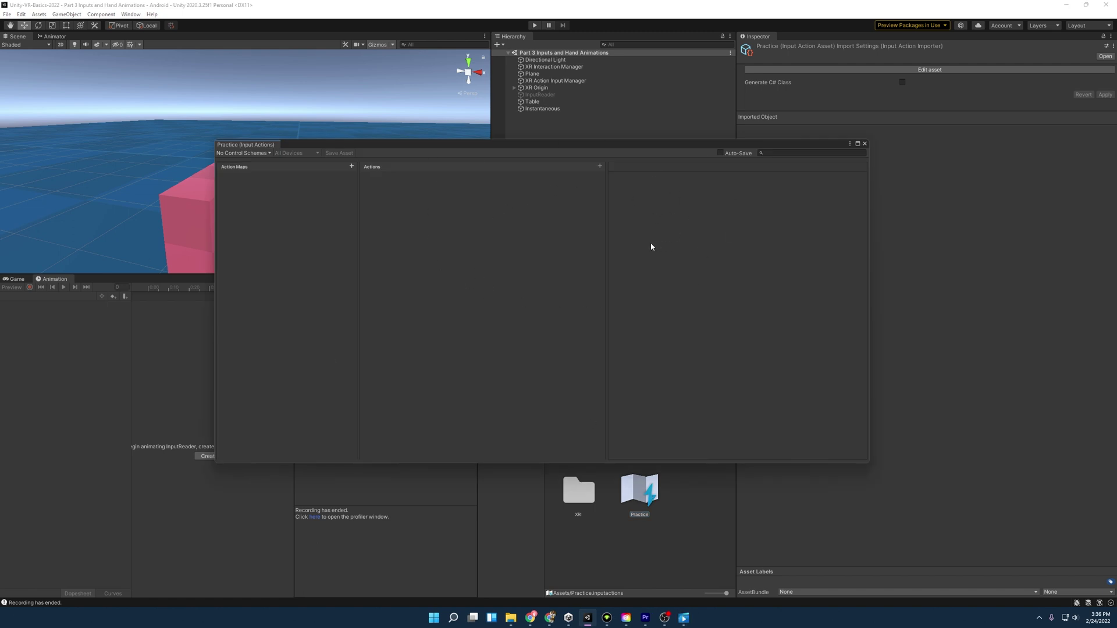
Step: Enable Auto-Save and add an action map named Default
click(720, 153)
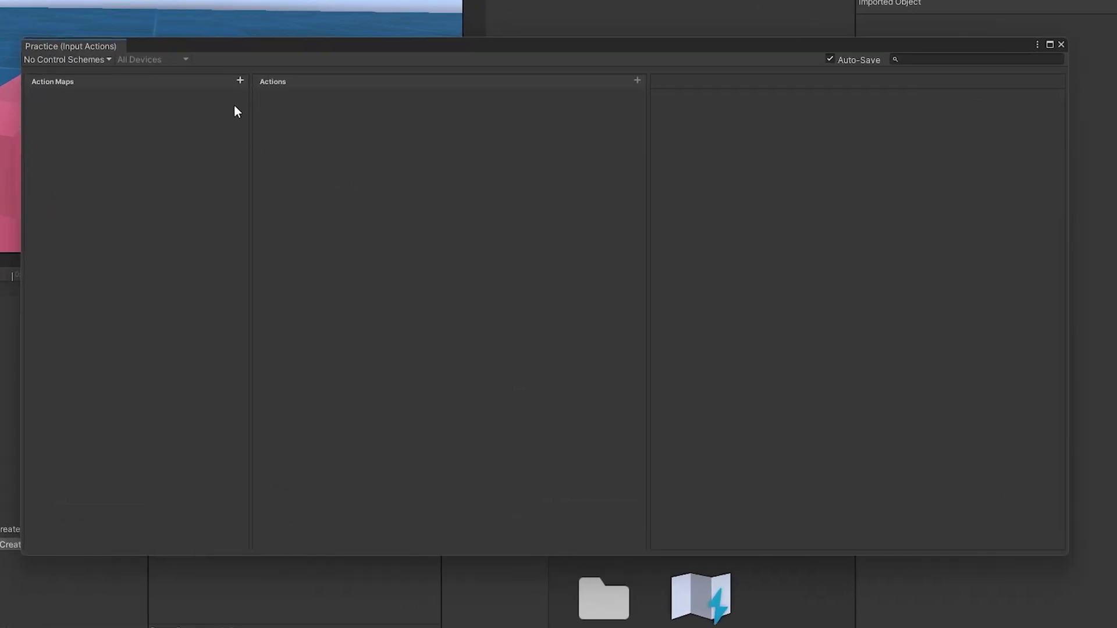
click(240, 81)
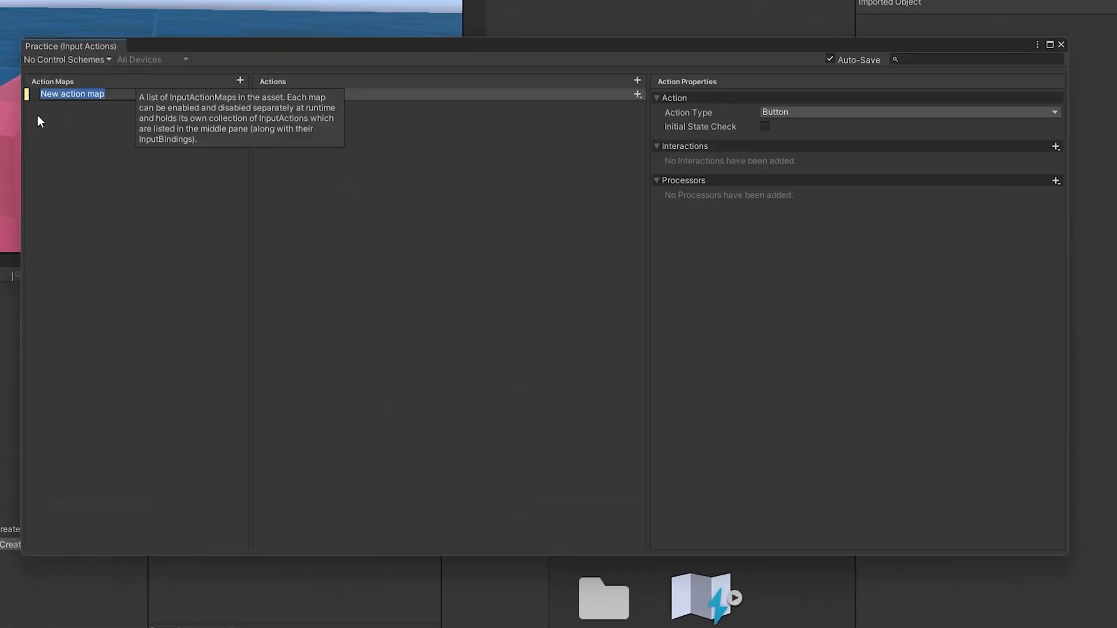
text(Default)
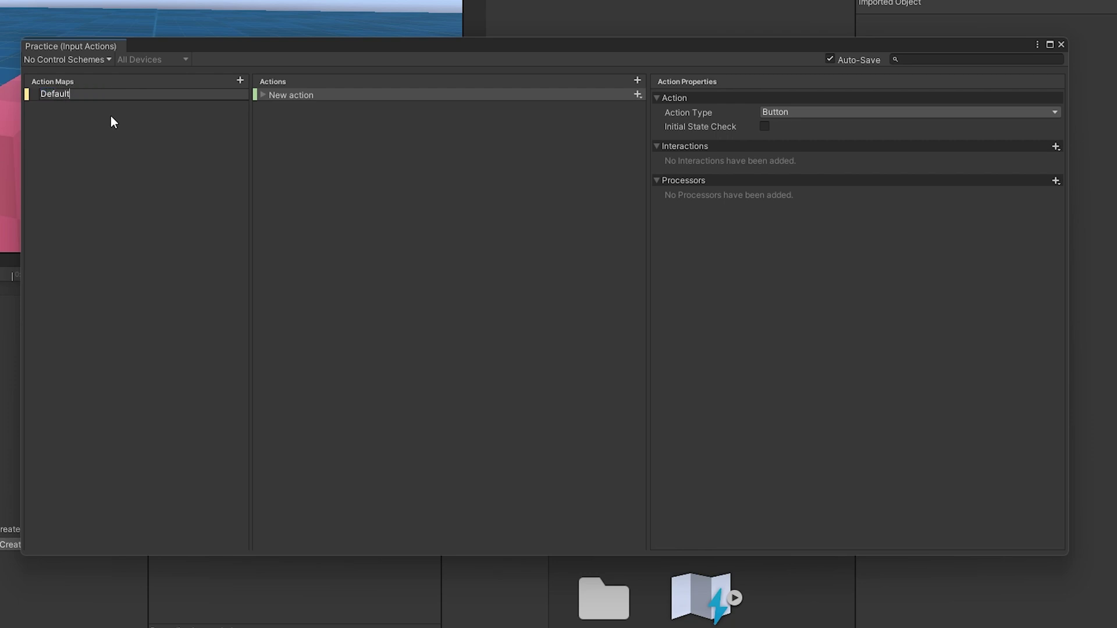
key(Return)
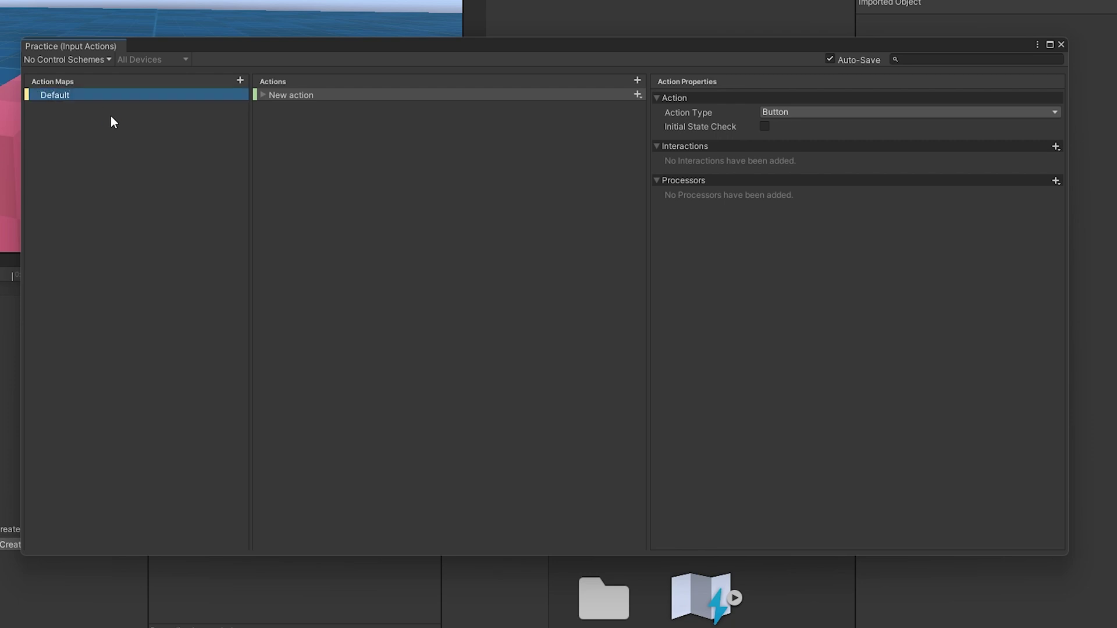
Step: Expand and select the Default map's New action, ready to rename it
click(264, 96)
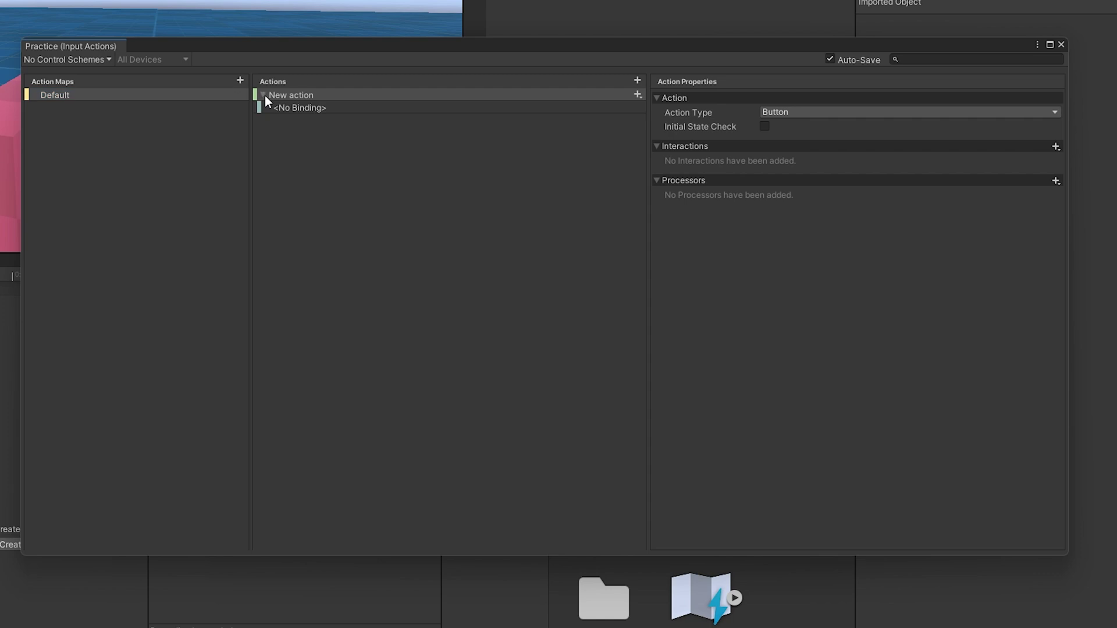
click(452, 95)
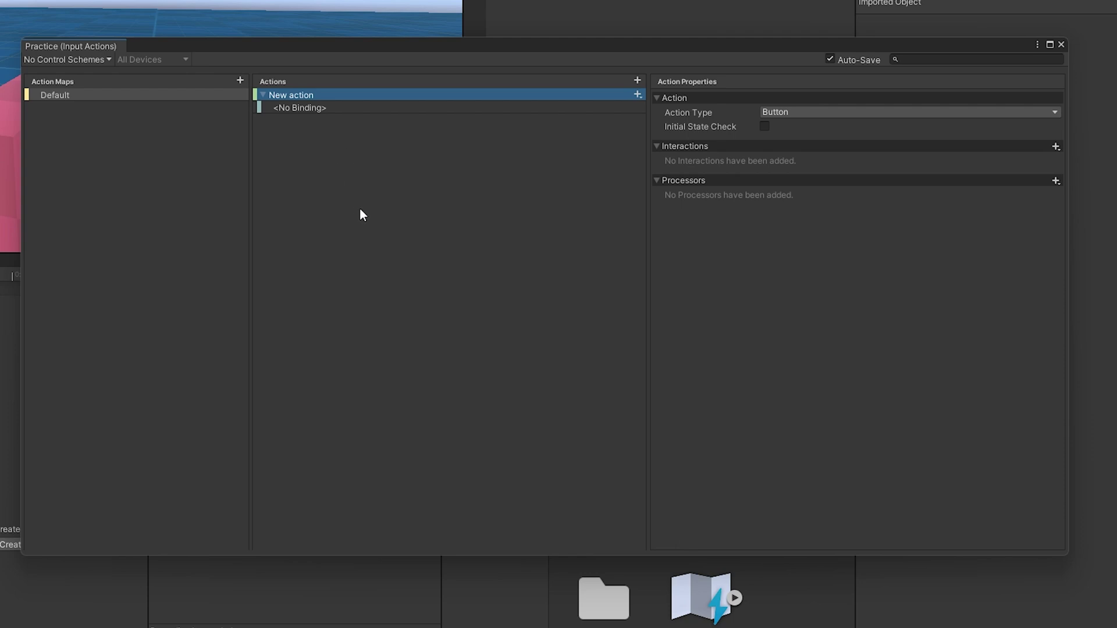
double_click(312, 96)
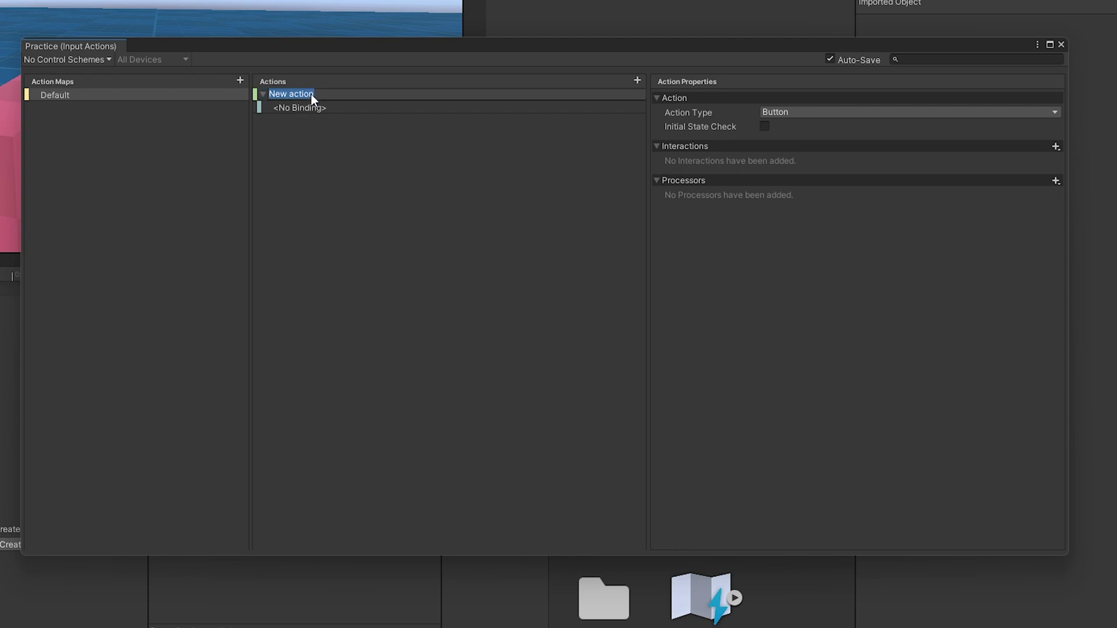
Step: Rename the action to Move and make it a Value action with Vector 2 control type
text(Move)
key(Return)
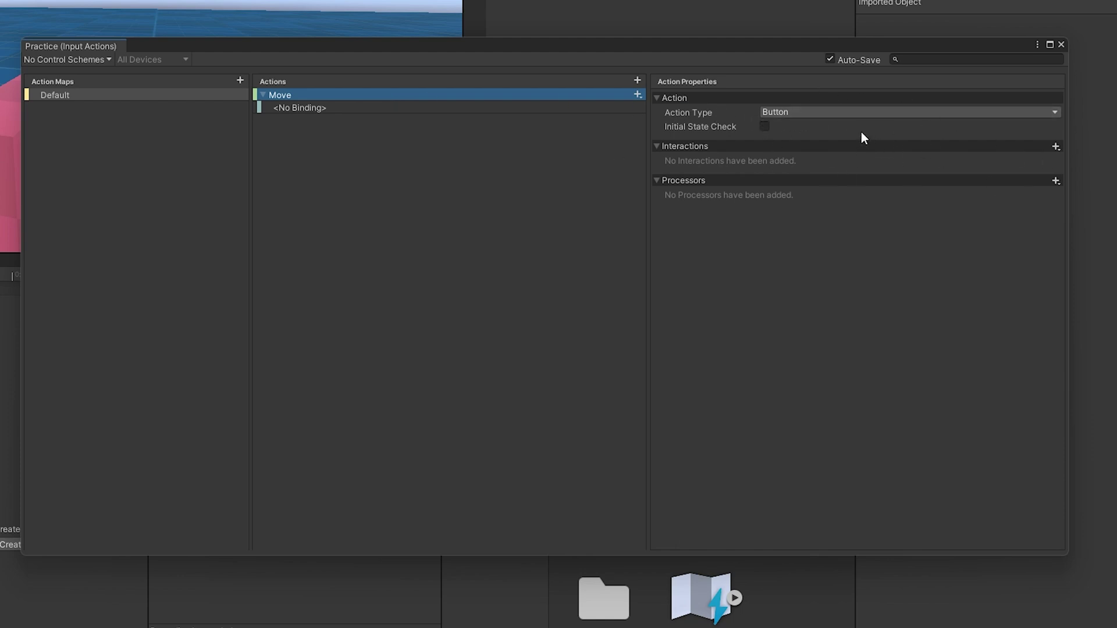
click(842, 113)
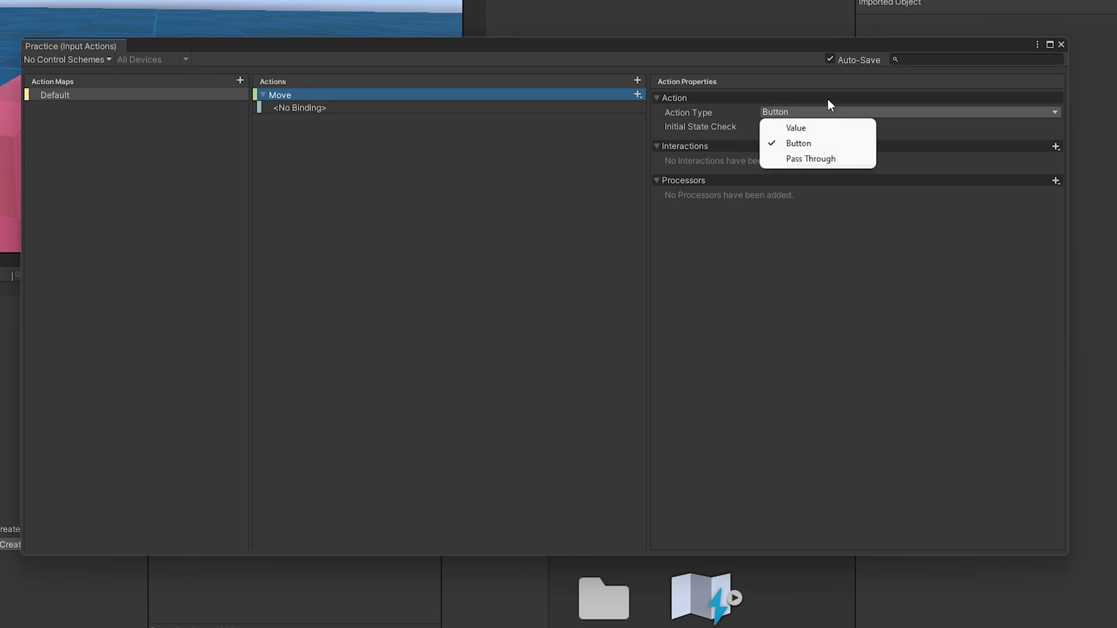
click(803, 129)
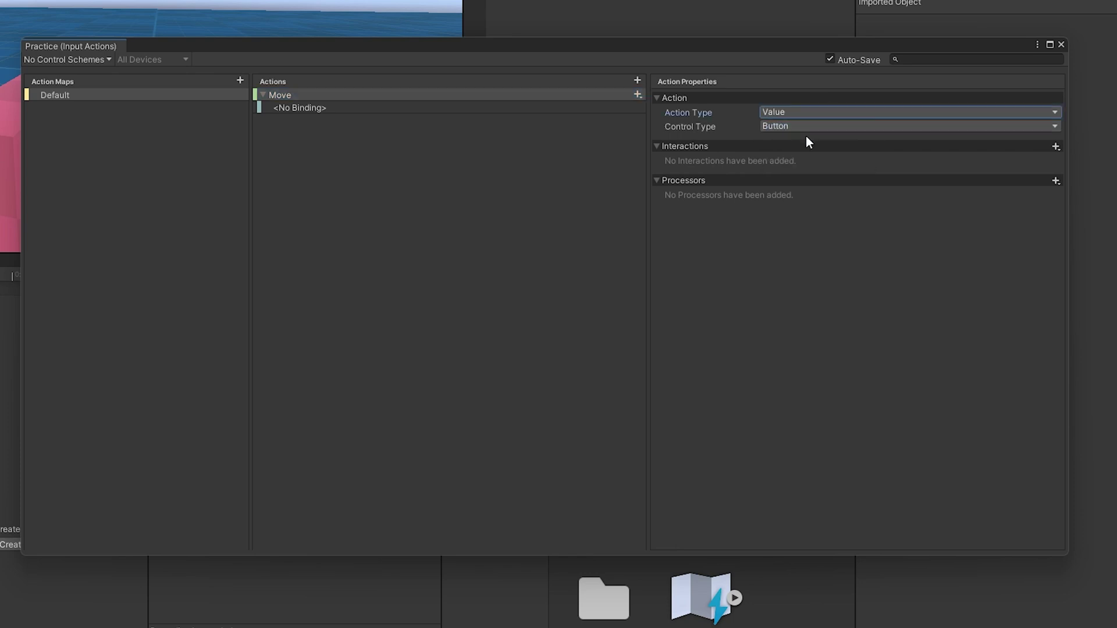
click(805, 130)
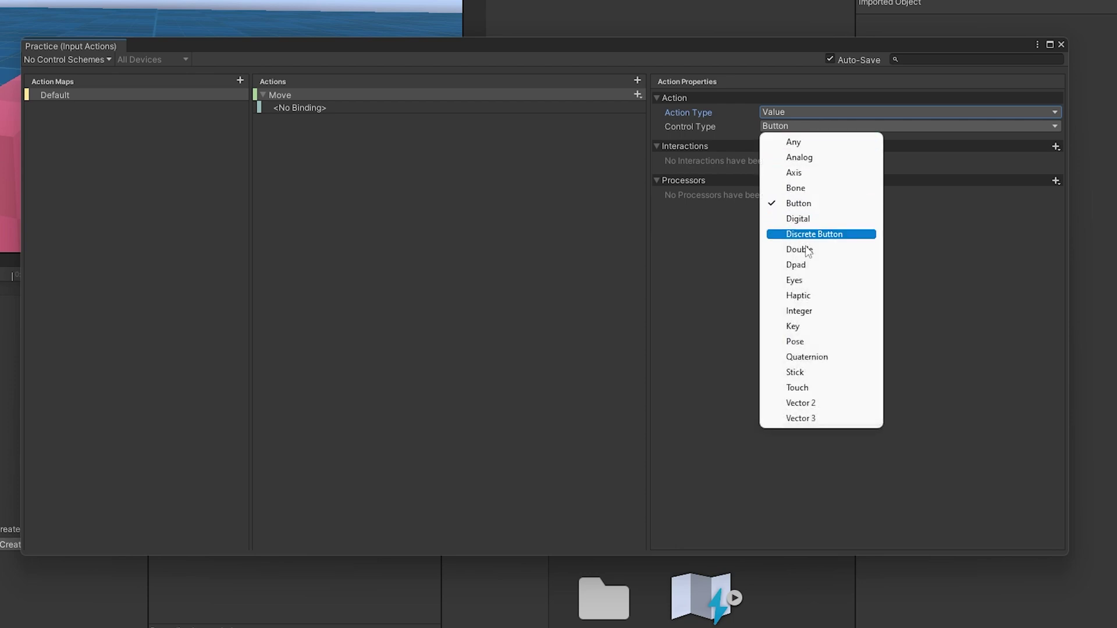
click(825, 406)
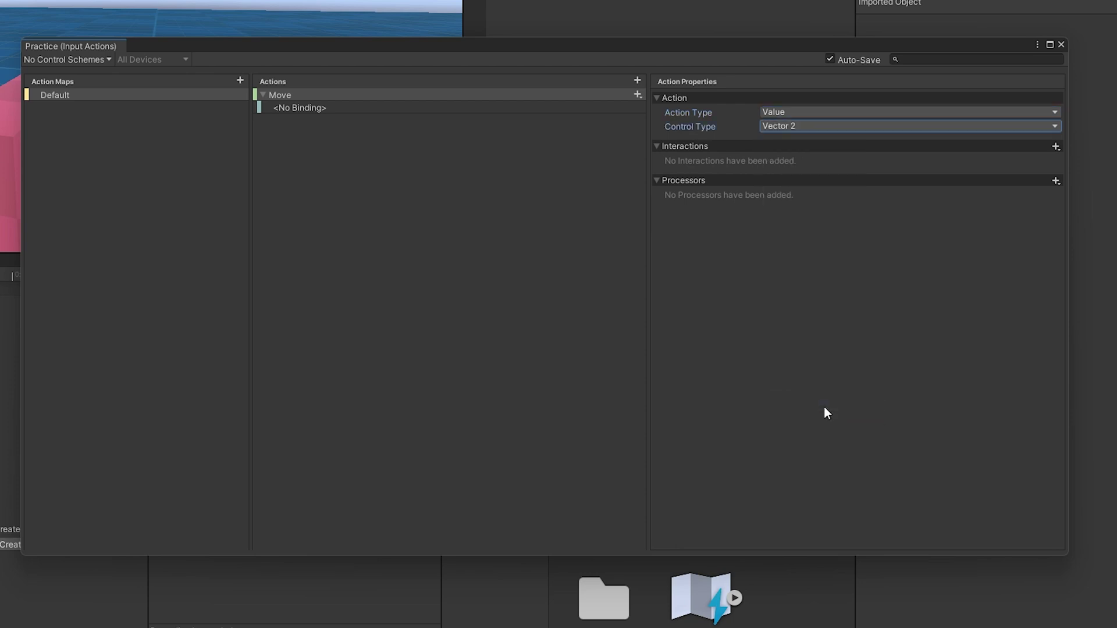
click(367, 110)
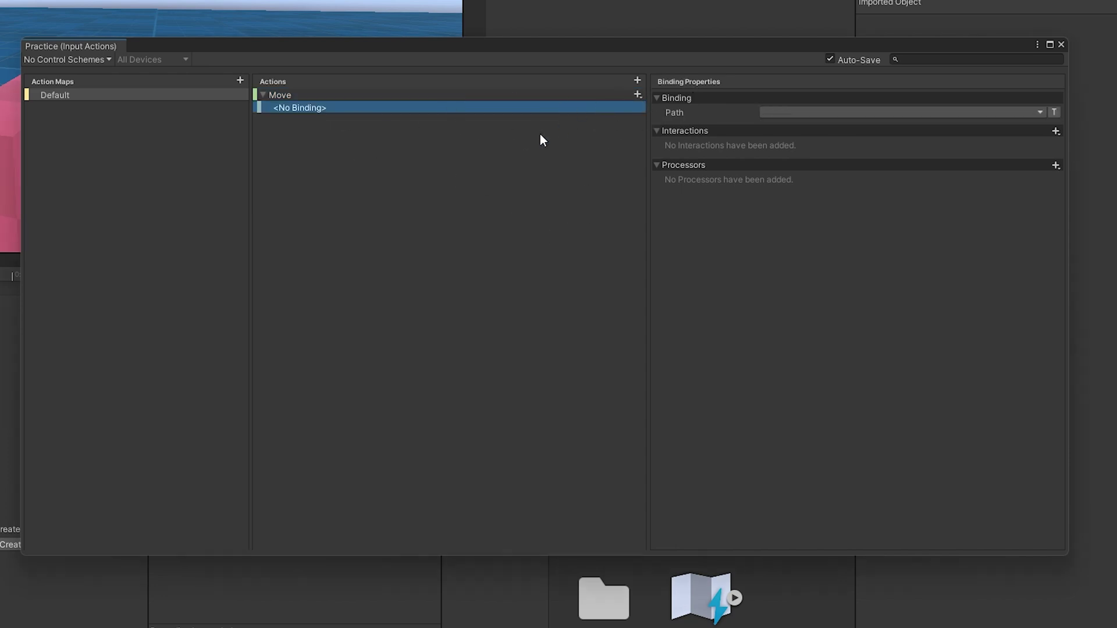
Step: Replace Move's empty binding with an Up/Down/Left/Right composite named WASD
key(Delete)
click(637, 95)
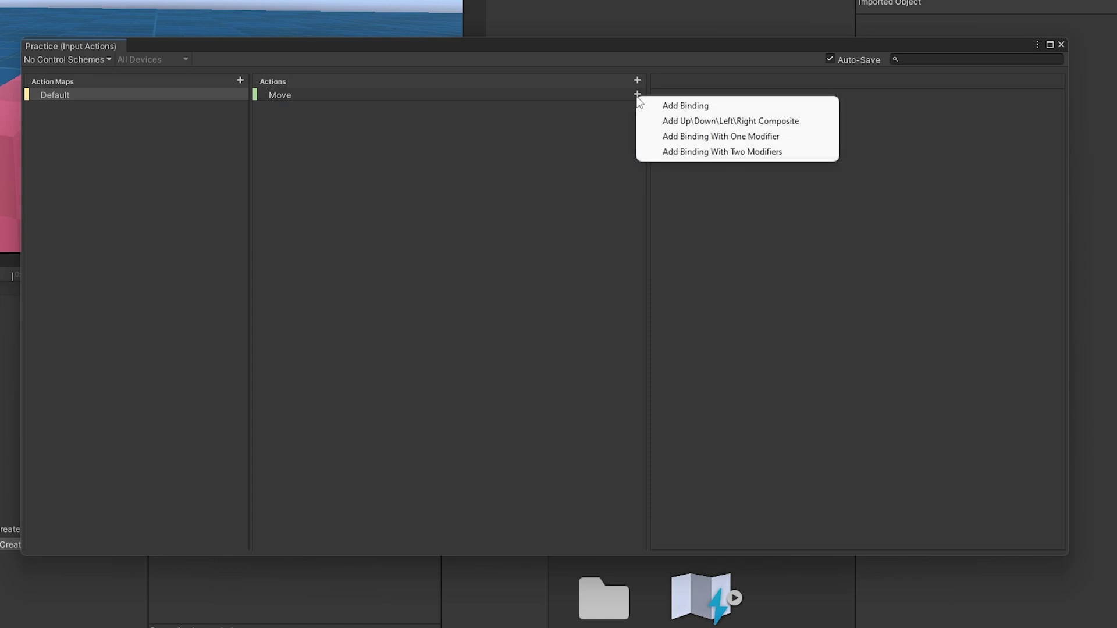
click(730, 121)
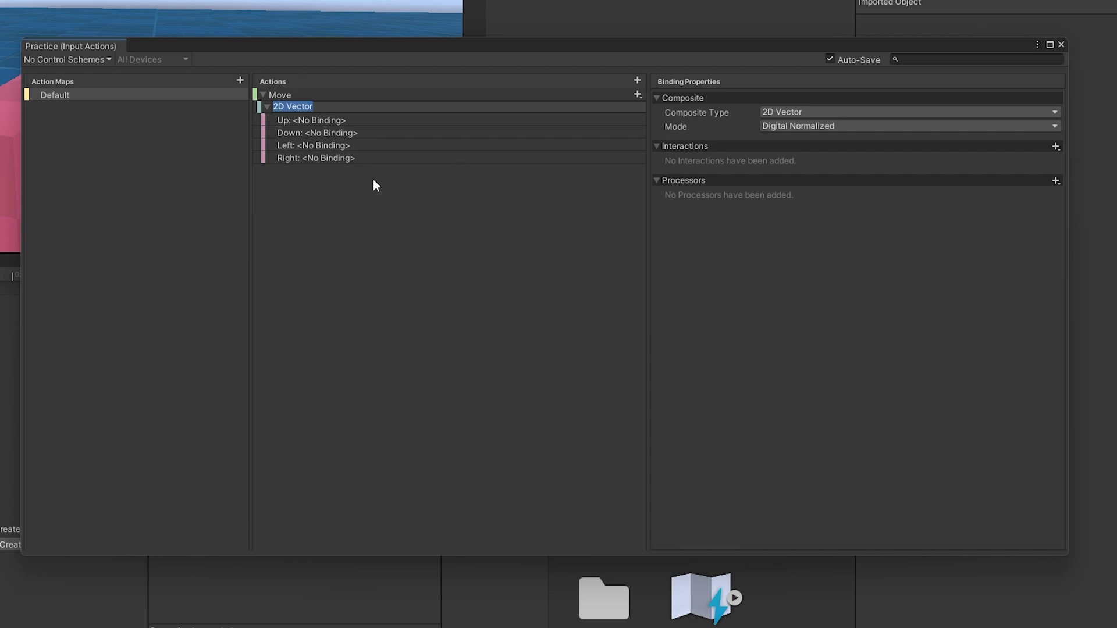
text(WASD)
key(Return)
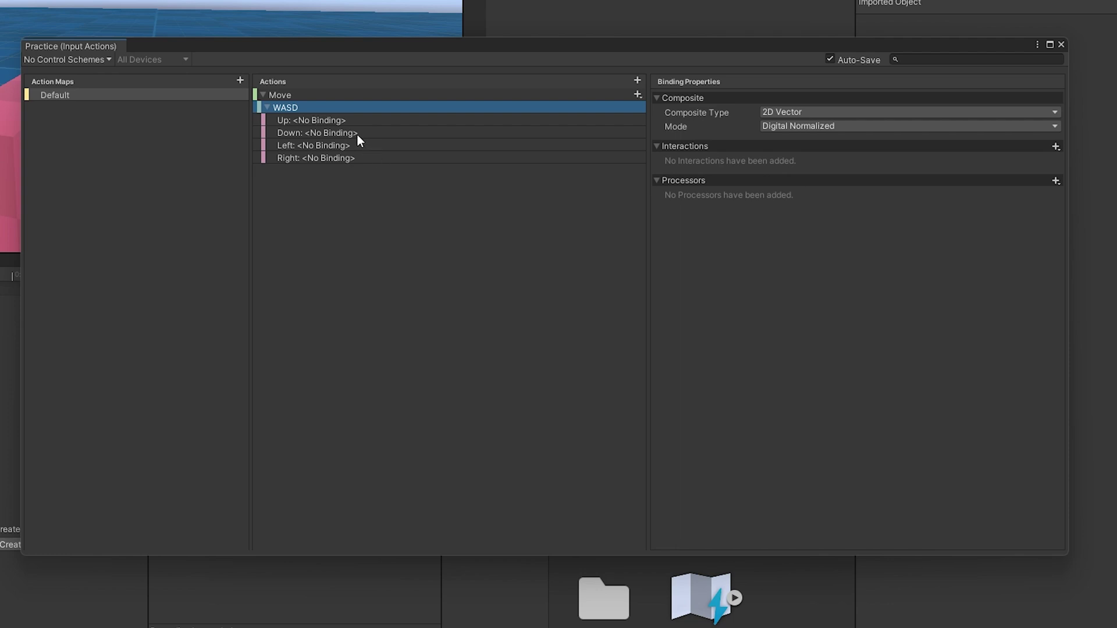
click(375, 121)
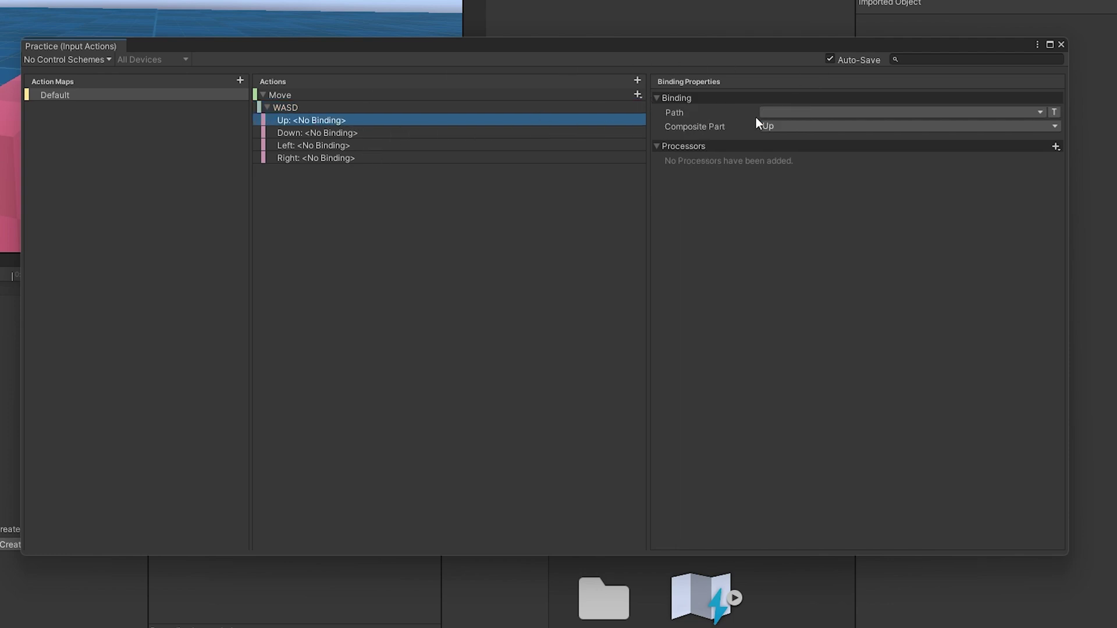
click(806, 113)
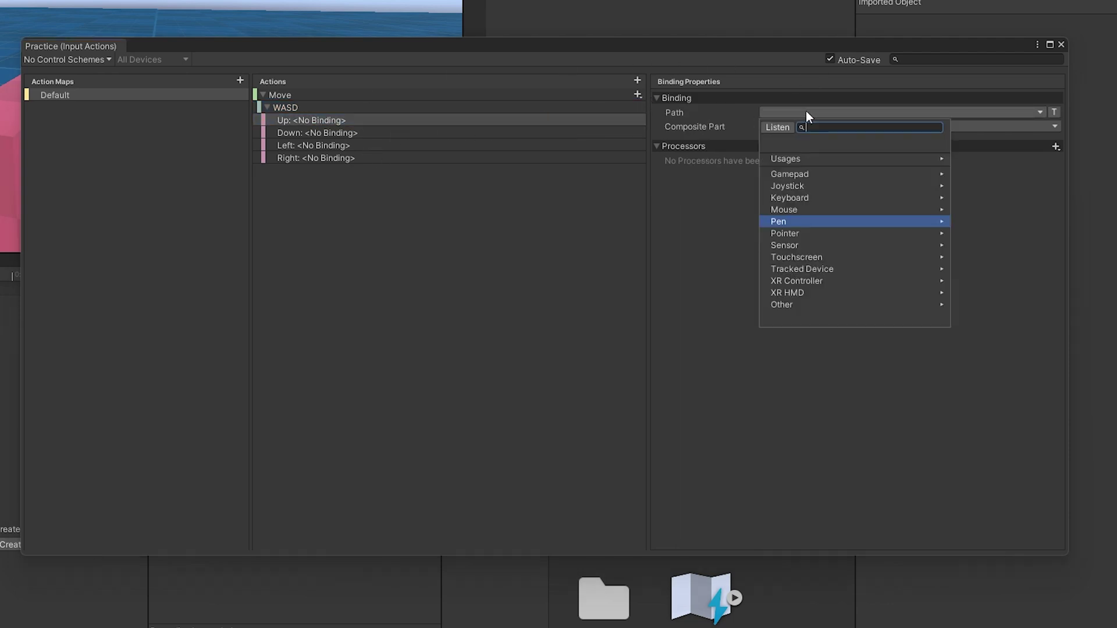
Step: Bind the WASD composite's Up part to the W key and Down to the S key
click(813, 197)
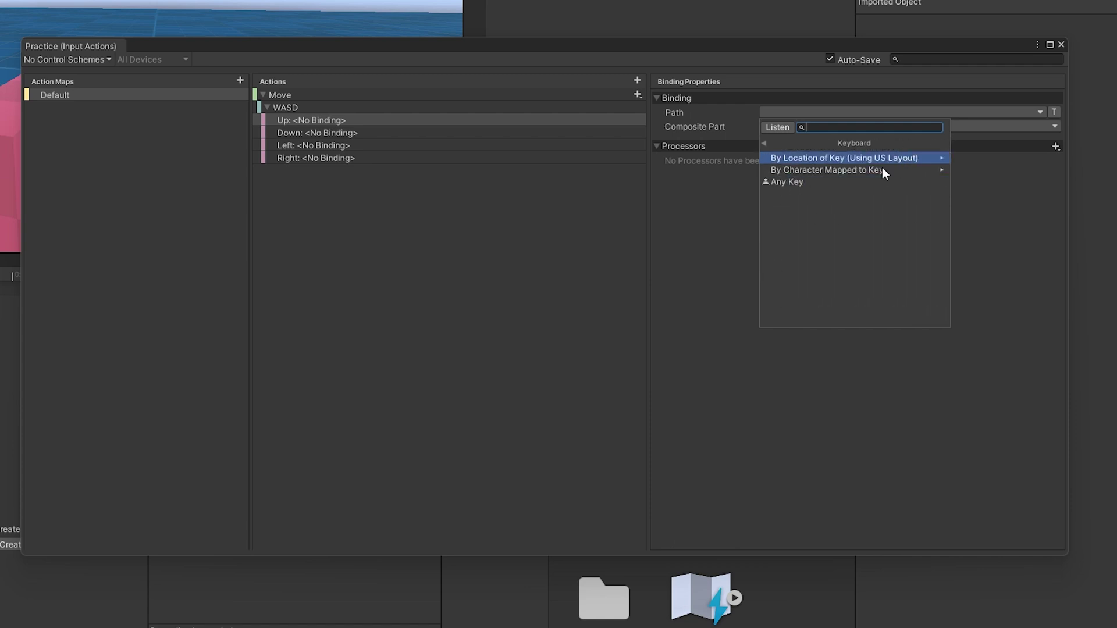
click(850, 181)
click(829, 112)
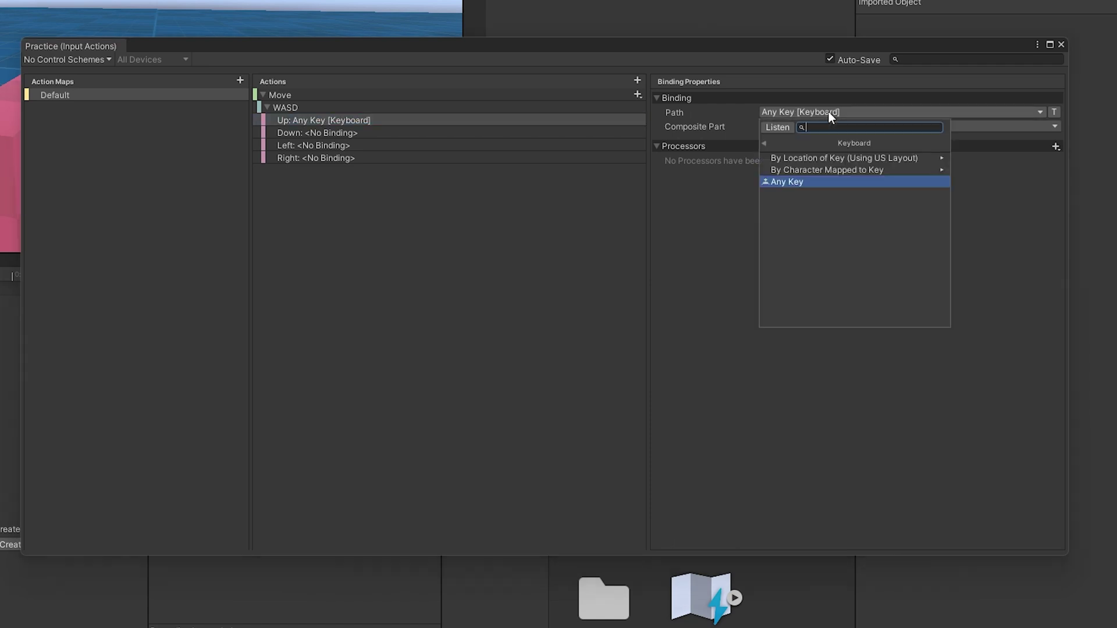
text(w)
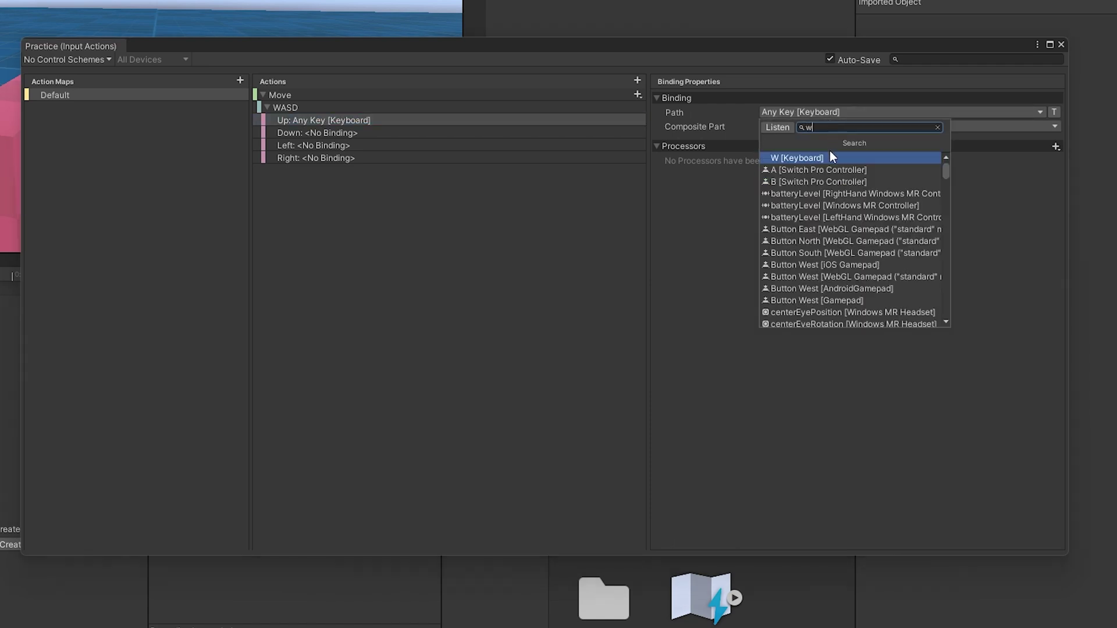
click(826, 159)
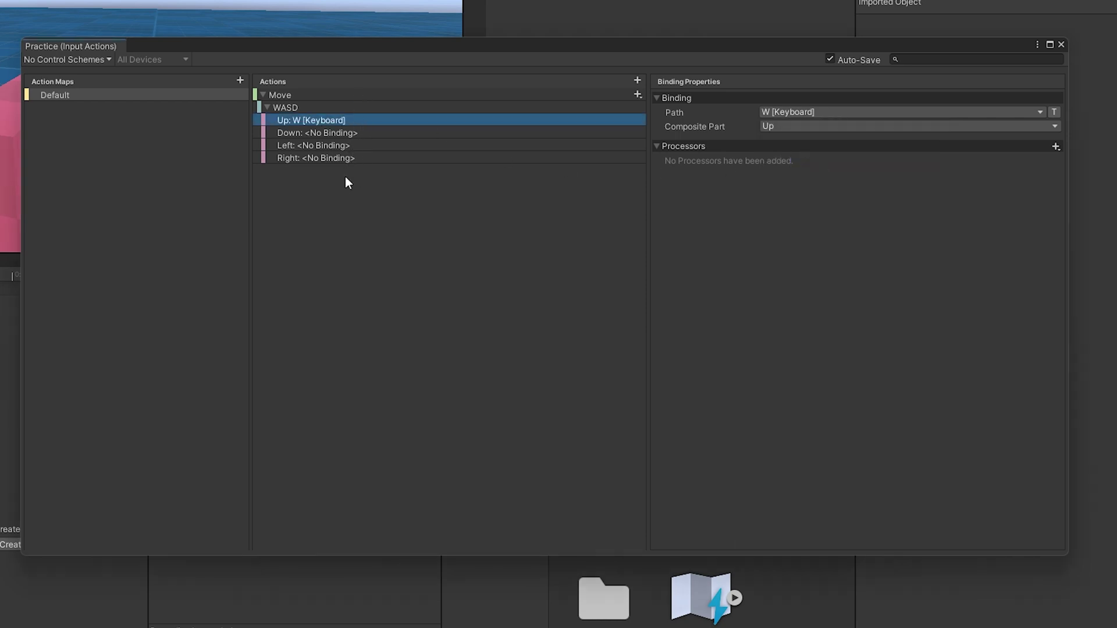
click(316, 133)
click(838, 112)
text(s)
click(826, 159)
click(314, 146)
Step: Bind the WASD composite's Left part to the A key and Right to the D key
click(838, 113)
text(a)
click(709, 244)
click(399, 214)
click(725, 186)
text(d)
click(716, 215)
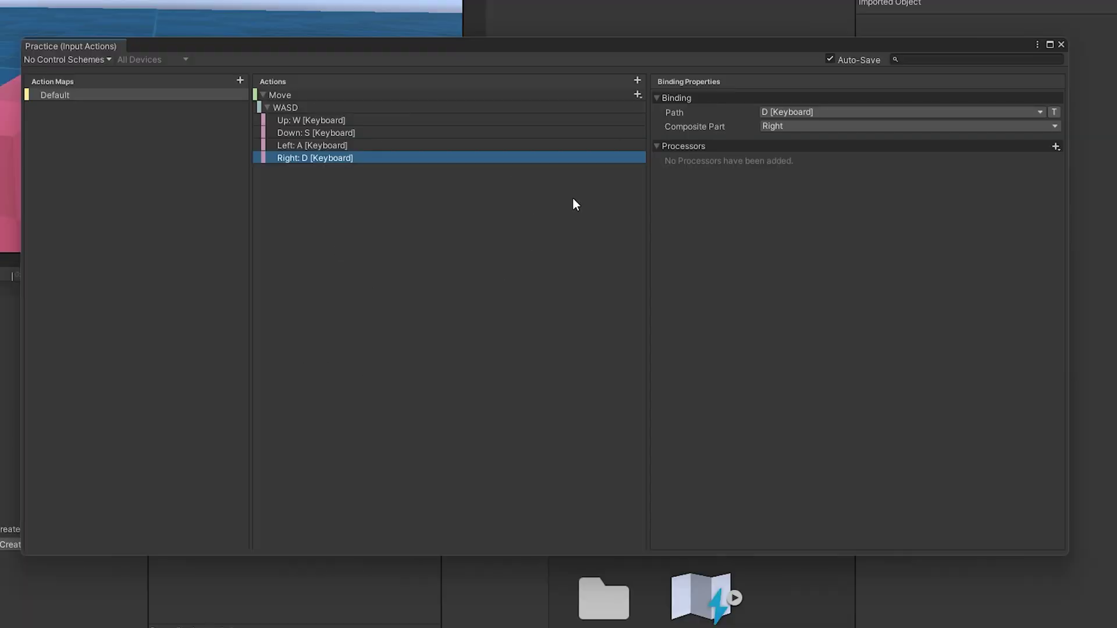
click(637, 93)
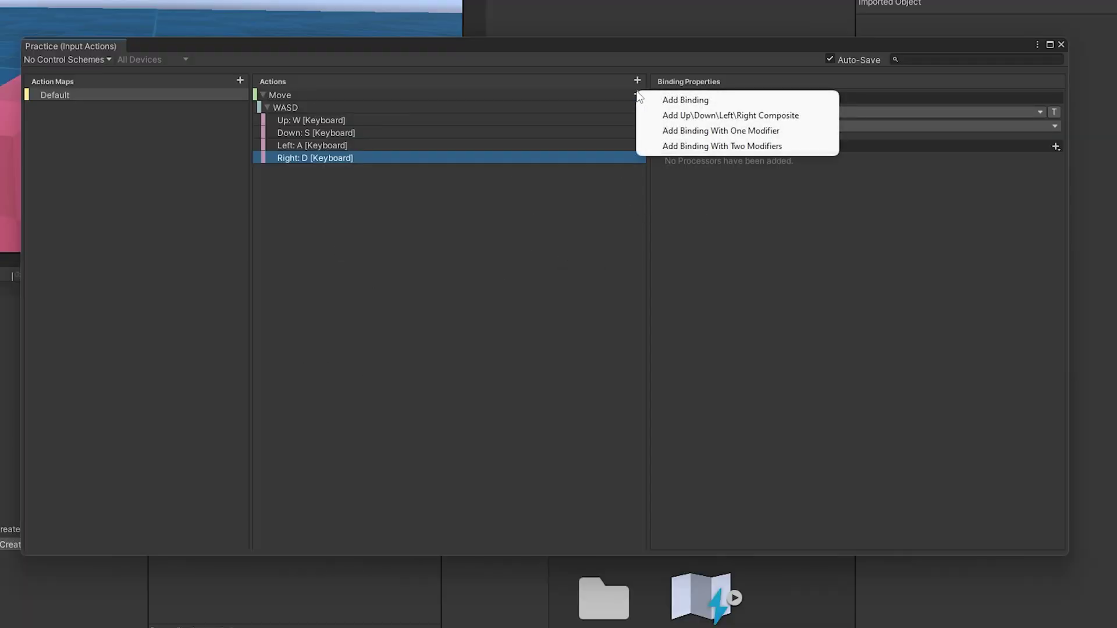
Step: Add an ArrowKeys composite to Move bound to the arrow keys, then close the Practice editor
click(690, 117)
text(ArrowKeys)
key(Return)
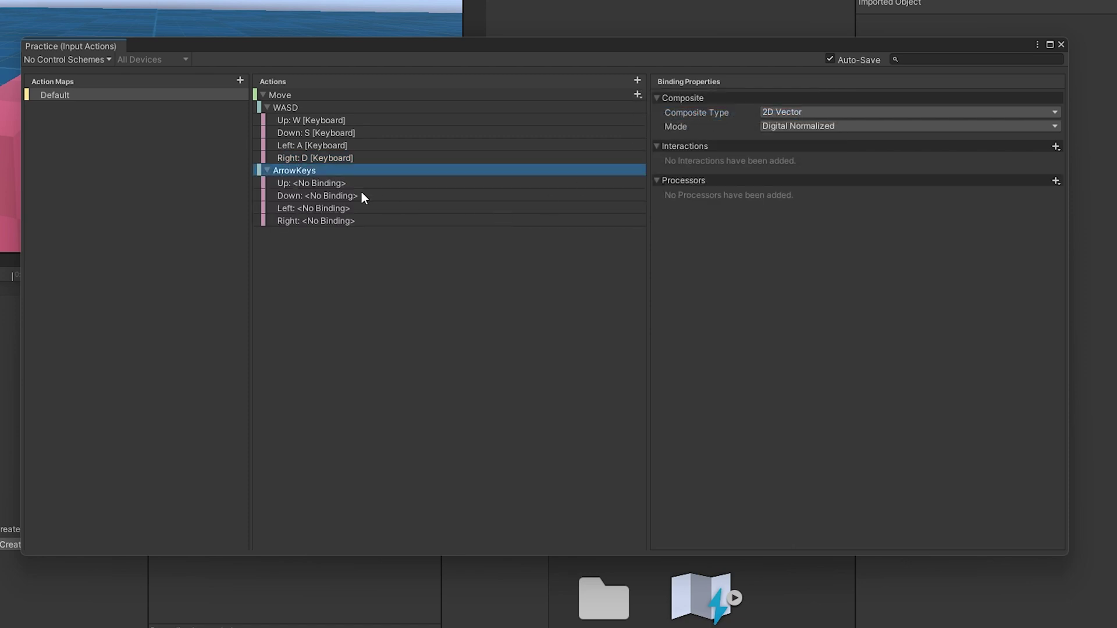
click(353, 182)
click(814, 111)
text(a)
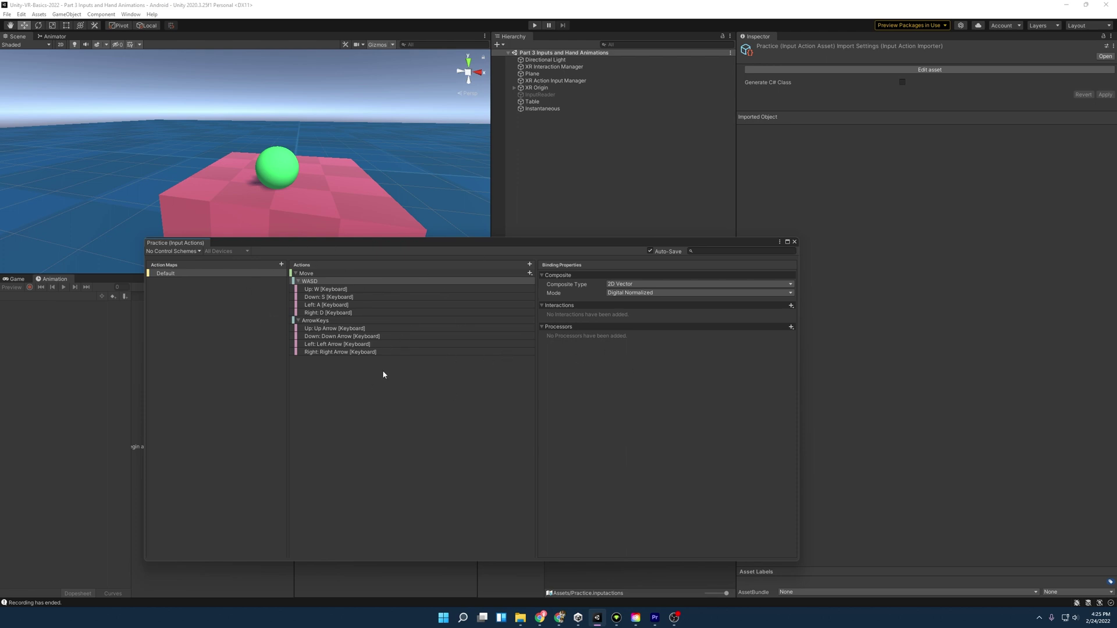
click(794, 242)
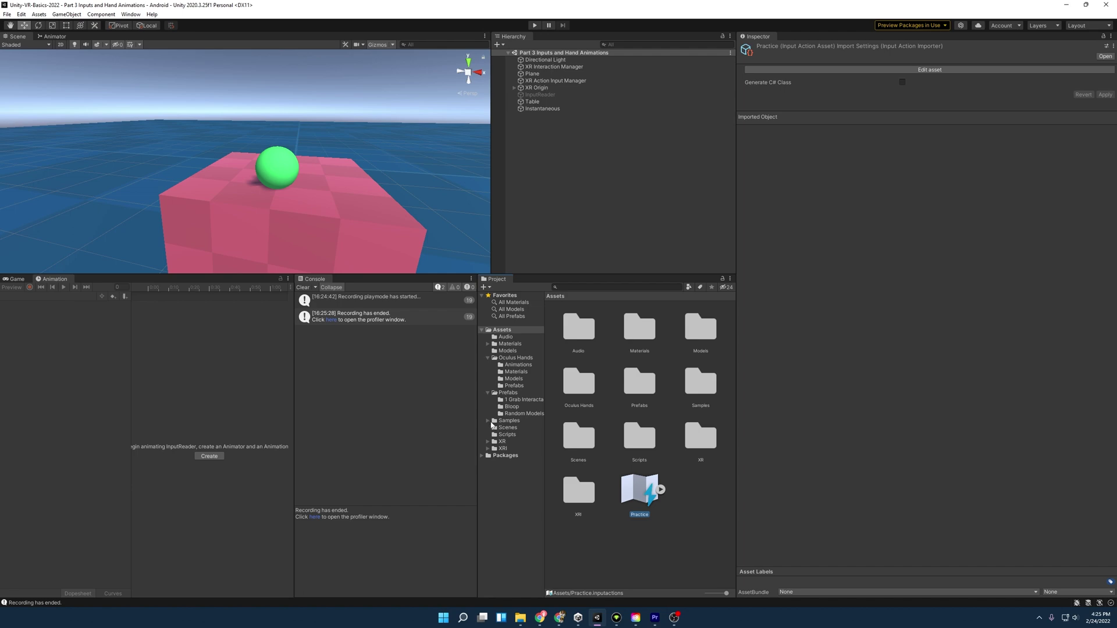
Step: Browse to Samples > XR Interaction Toolkit > 2.0.0-pre.6 and open the XRI Default Input Actions asset
click(495, 423)
click(489, 422)
click(524, 443)
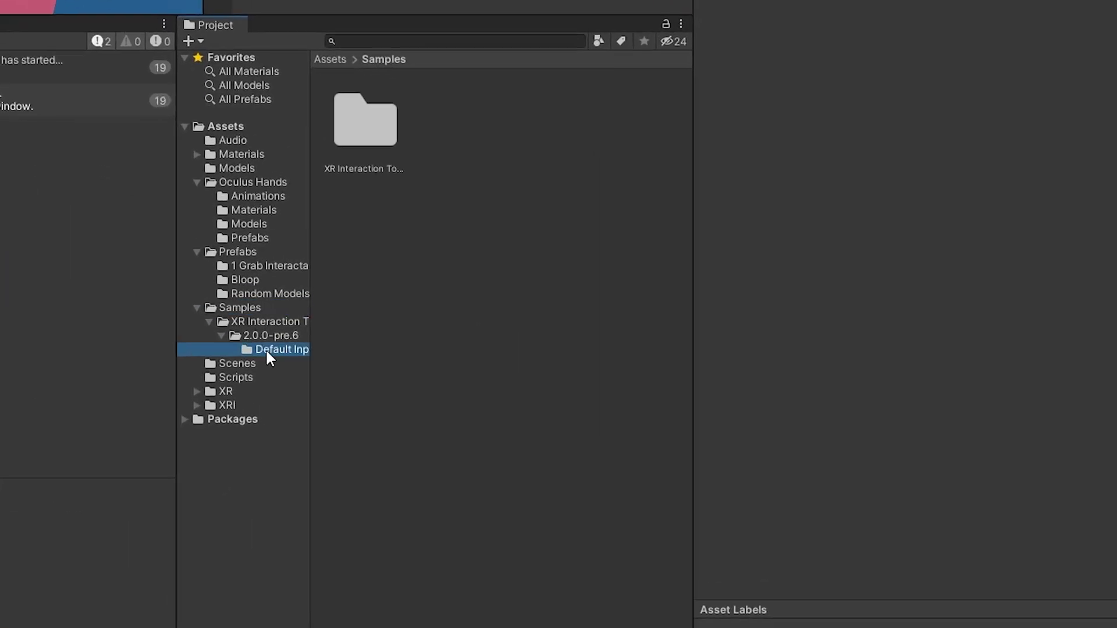
click(508, 422)
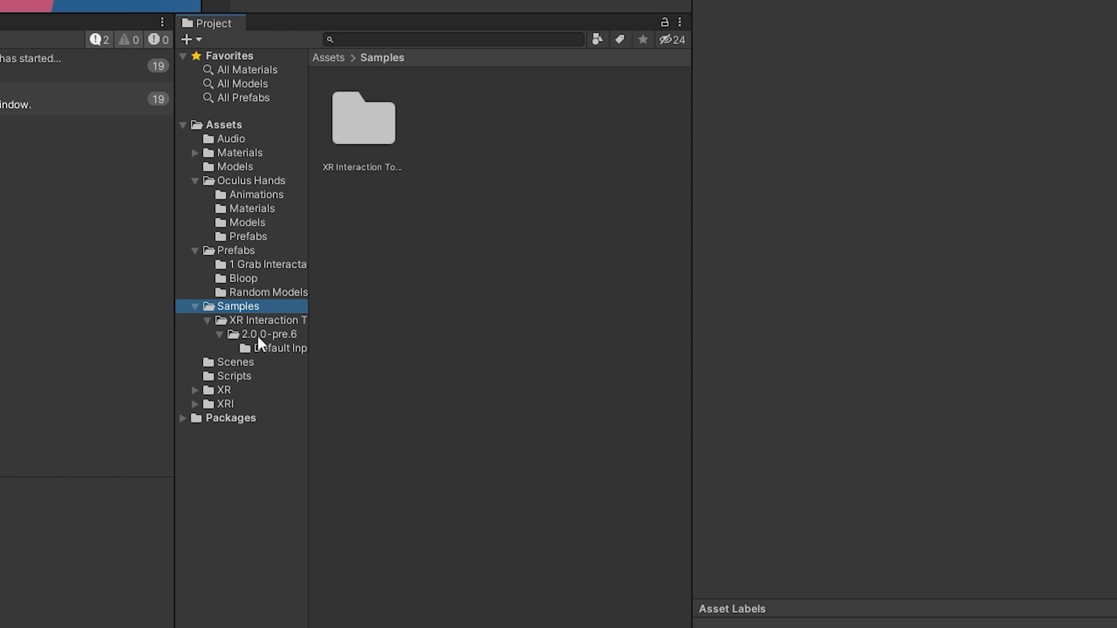
click(262, 321)
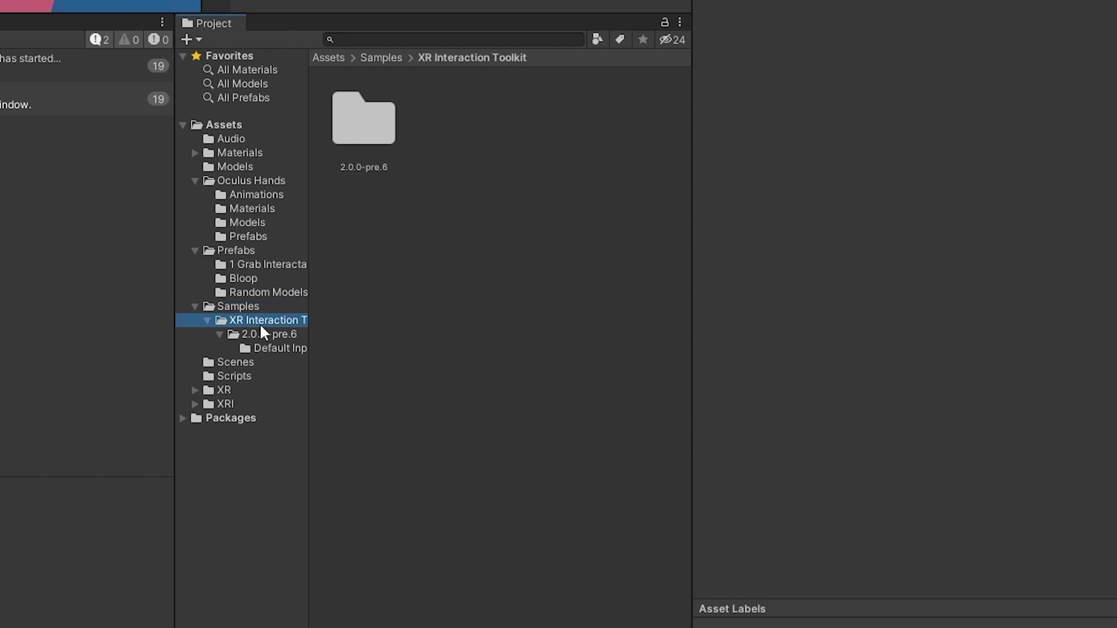
click(270, 337)
click(273, 347)
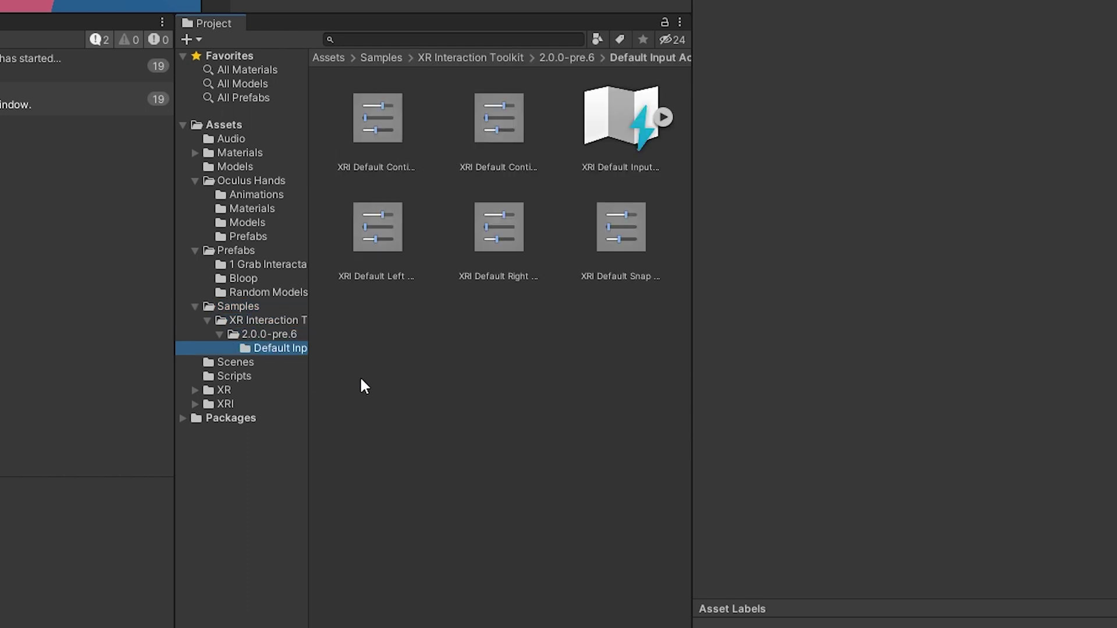
click(649, 139)
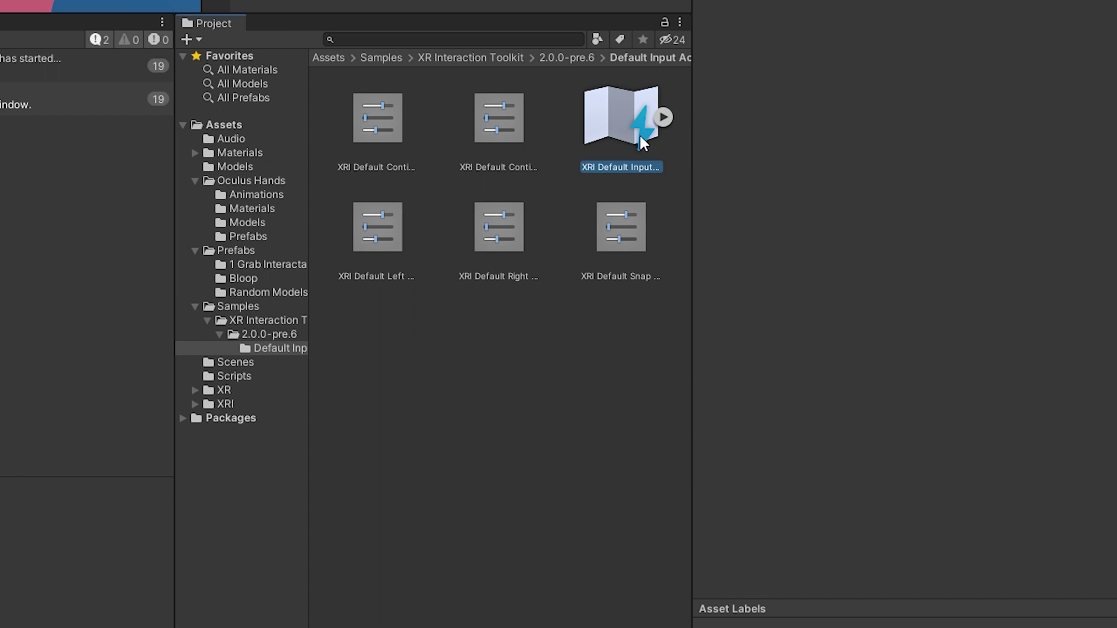
double_click(639, 133)
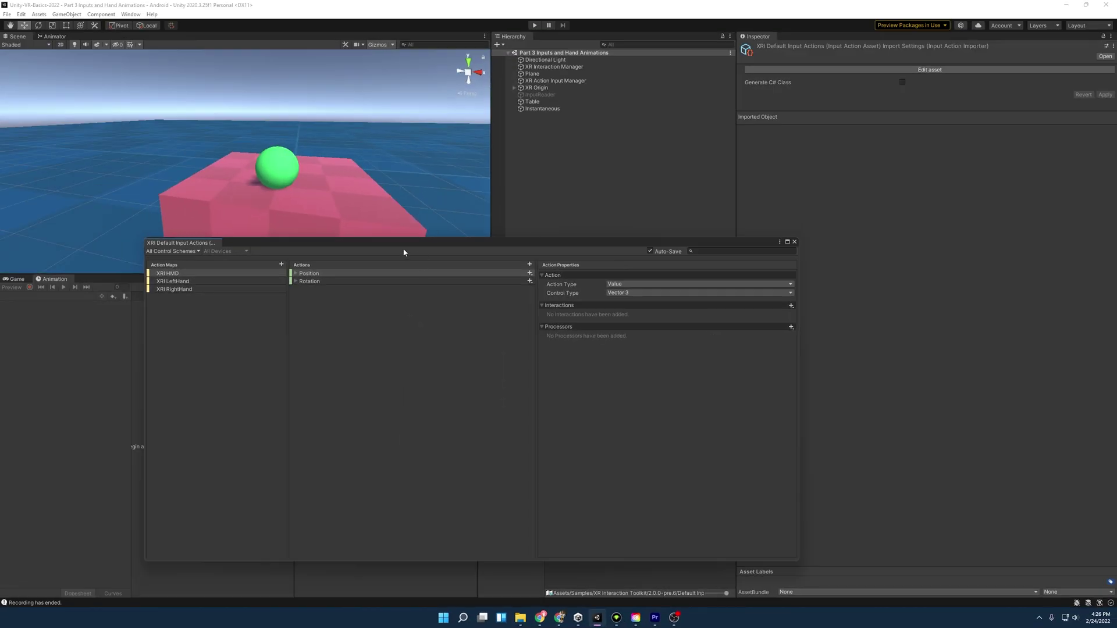
Step: Browse the XRI HMD, LeftHand and RightHand action maps, ending on XRI RightHand
drag(404, 249, 411, 171)
click(226, 206)
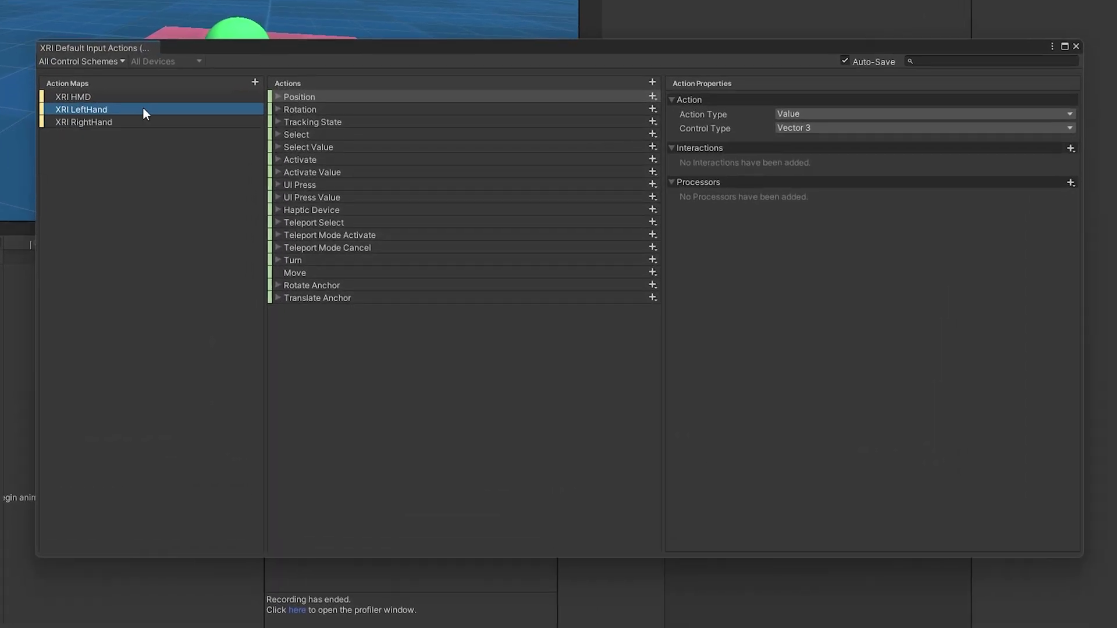
click(141, 97)
click(138, 110)
key(Down)
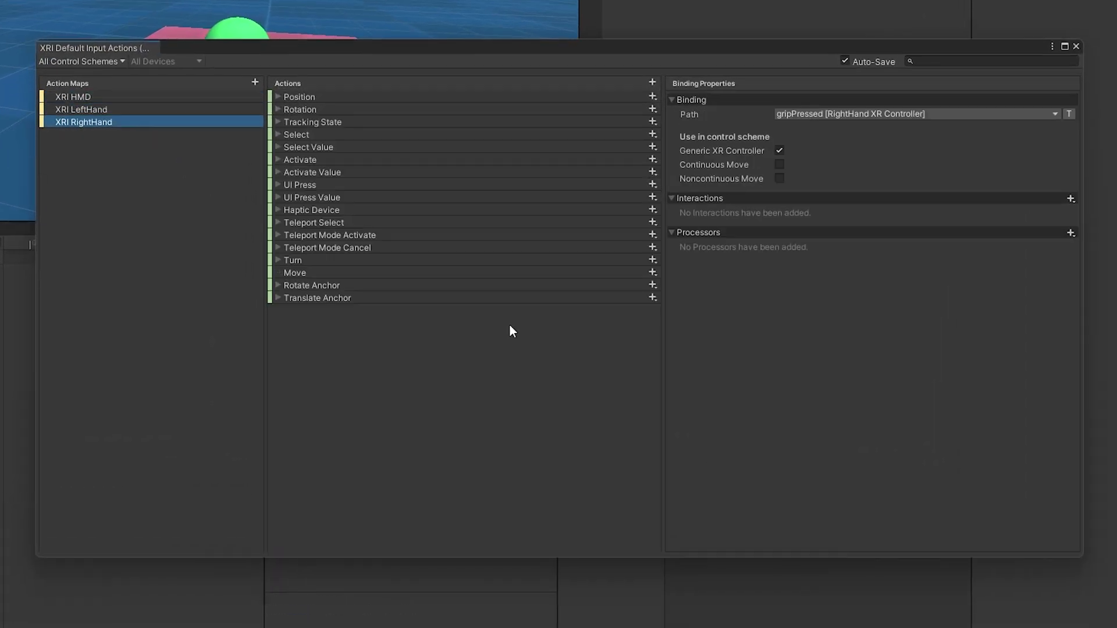
click(153, 98)
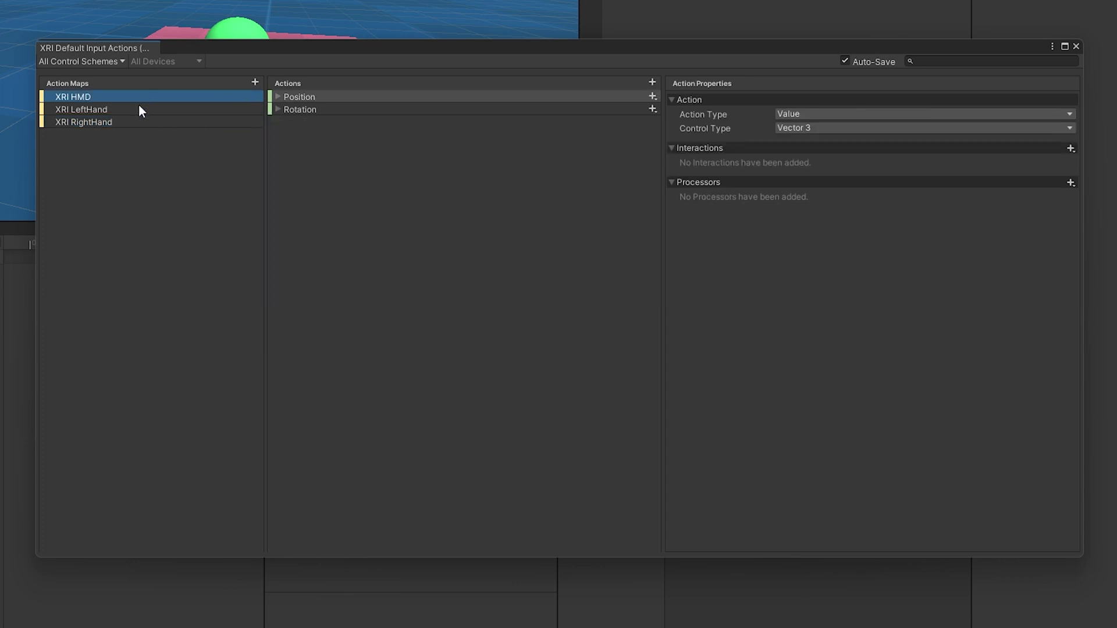
click(135, 108)
click(125, 122)
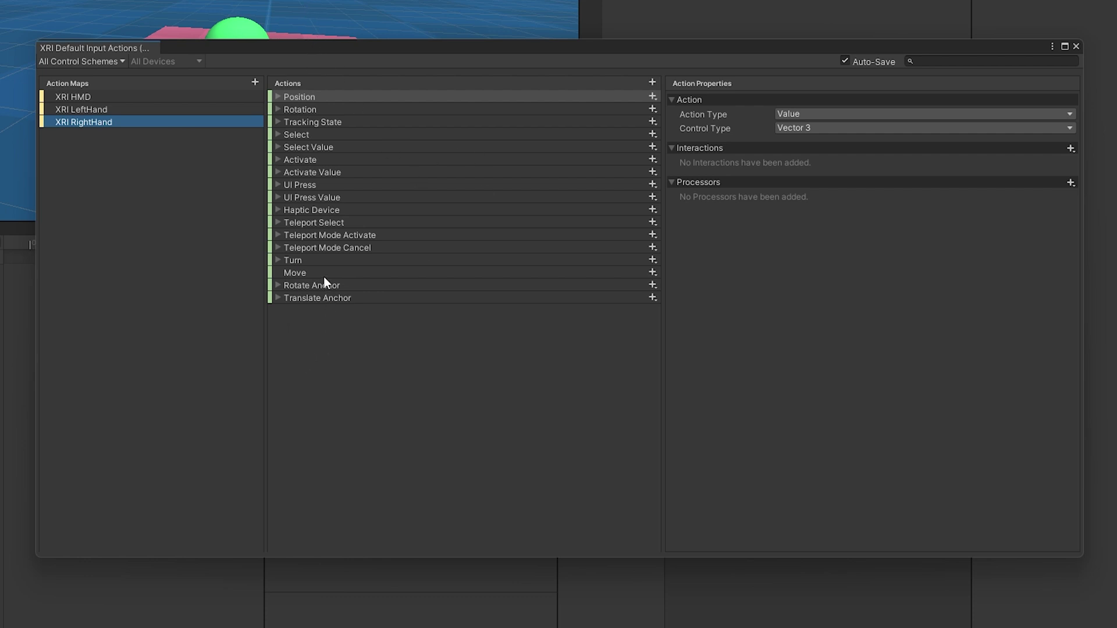
Step: Expand Select and Activate, then inspect Select's gripPressed binding
click(285, 136)
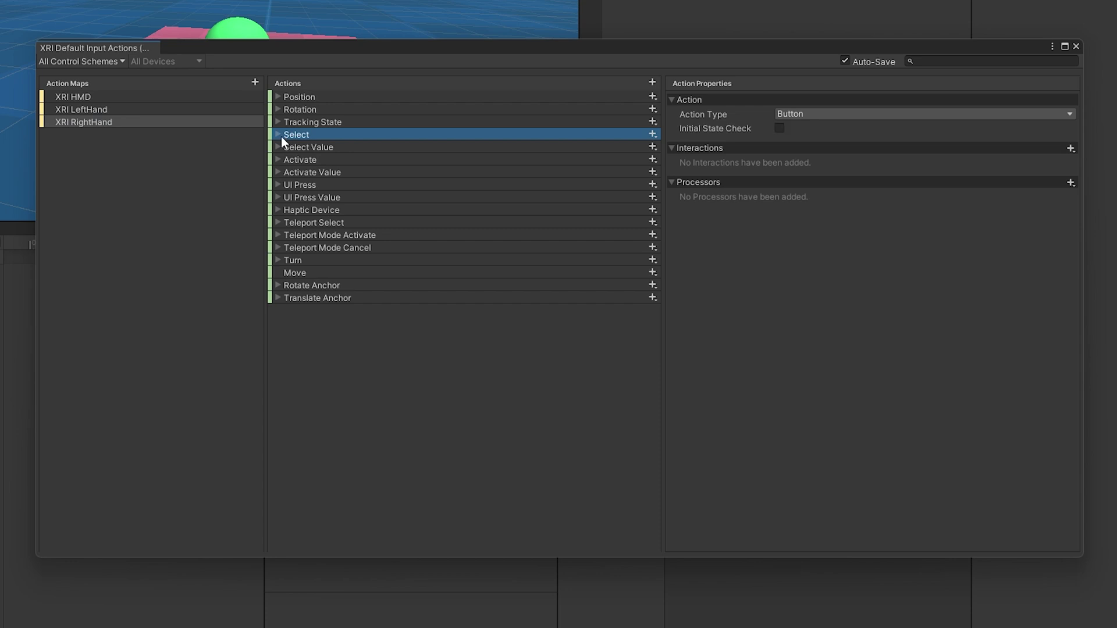
click(277, 135)
click(278, 172)
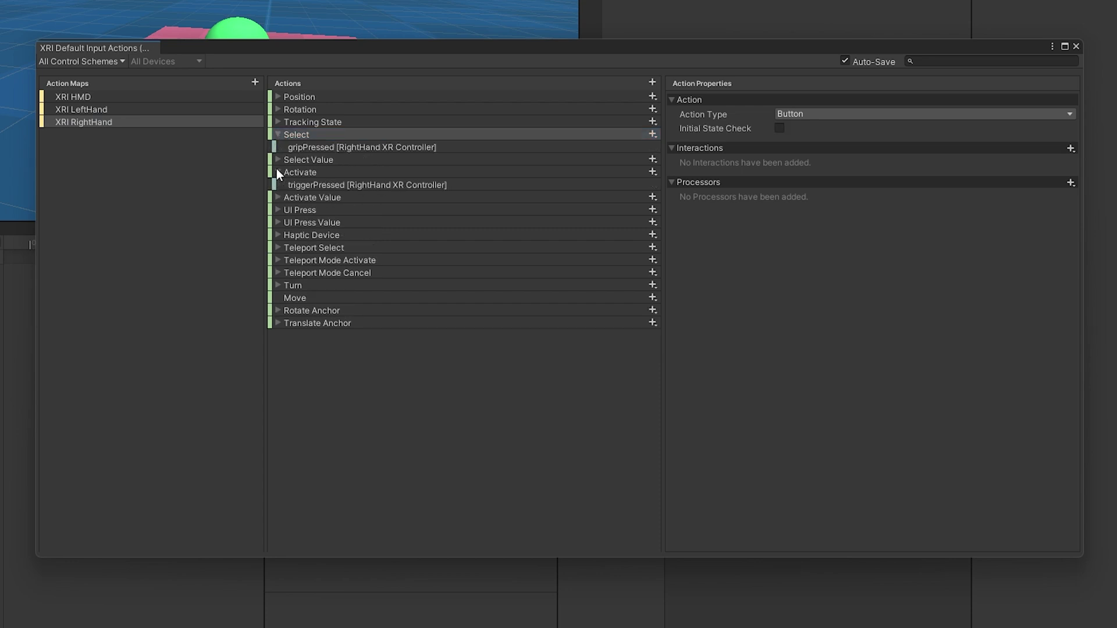
click(298, 173)
click(307, 134)
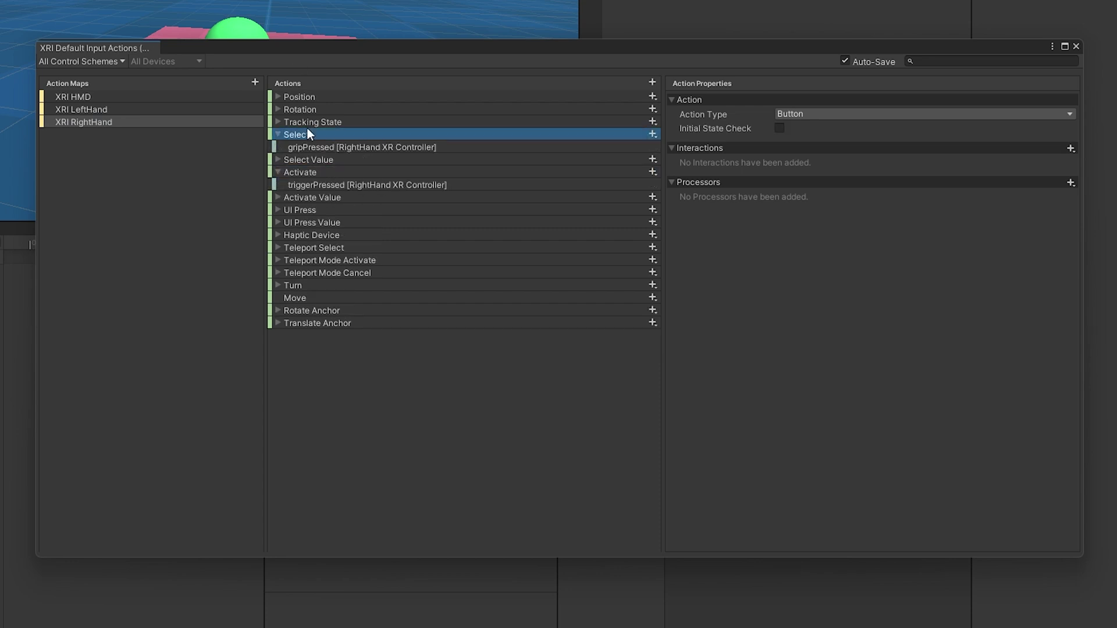
click(351, 149)
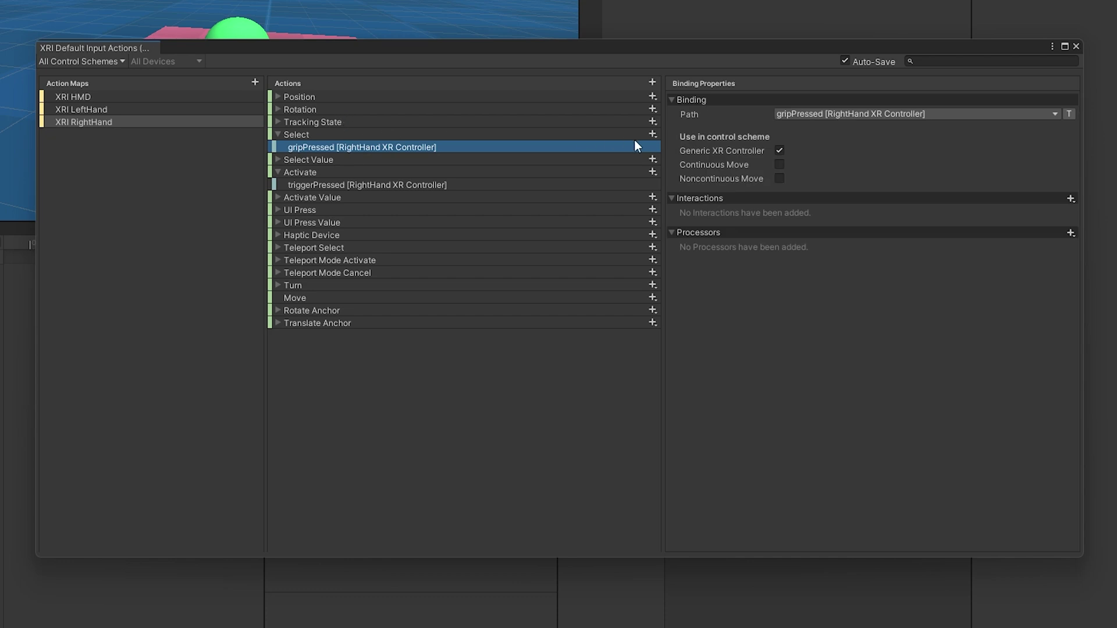
click(809, 114)
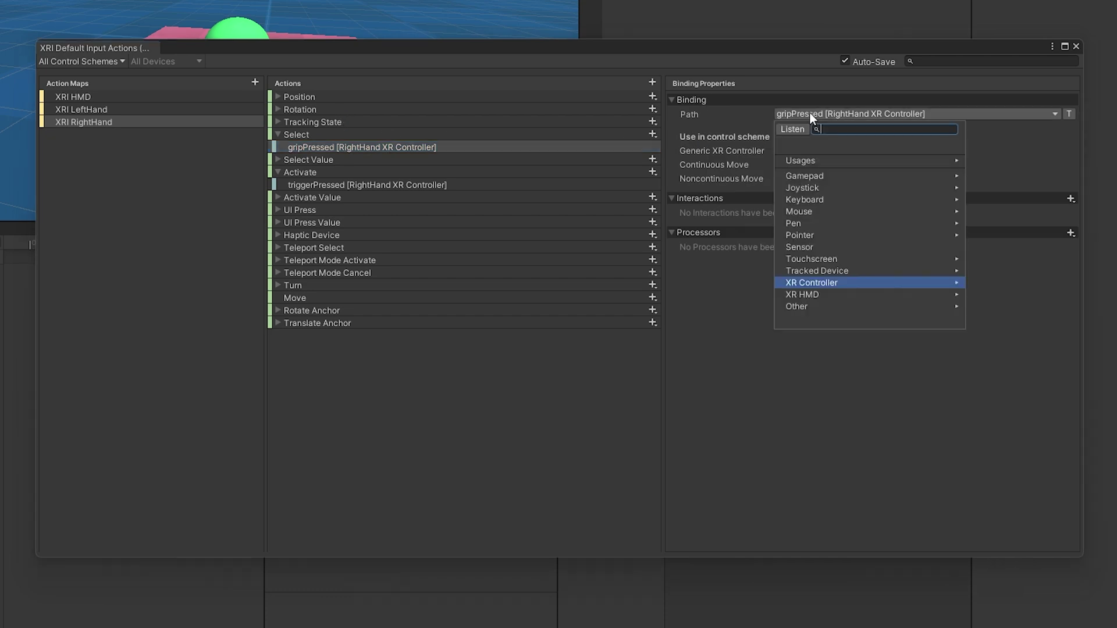
click(818, 284)
click(839, 172)
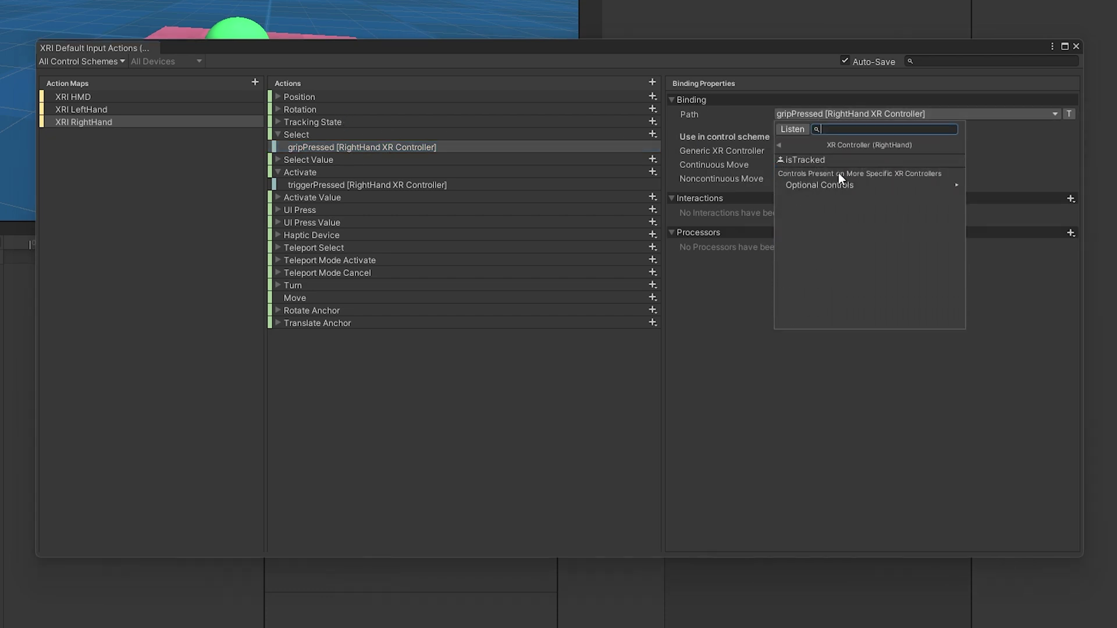
click(830, 189)
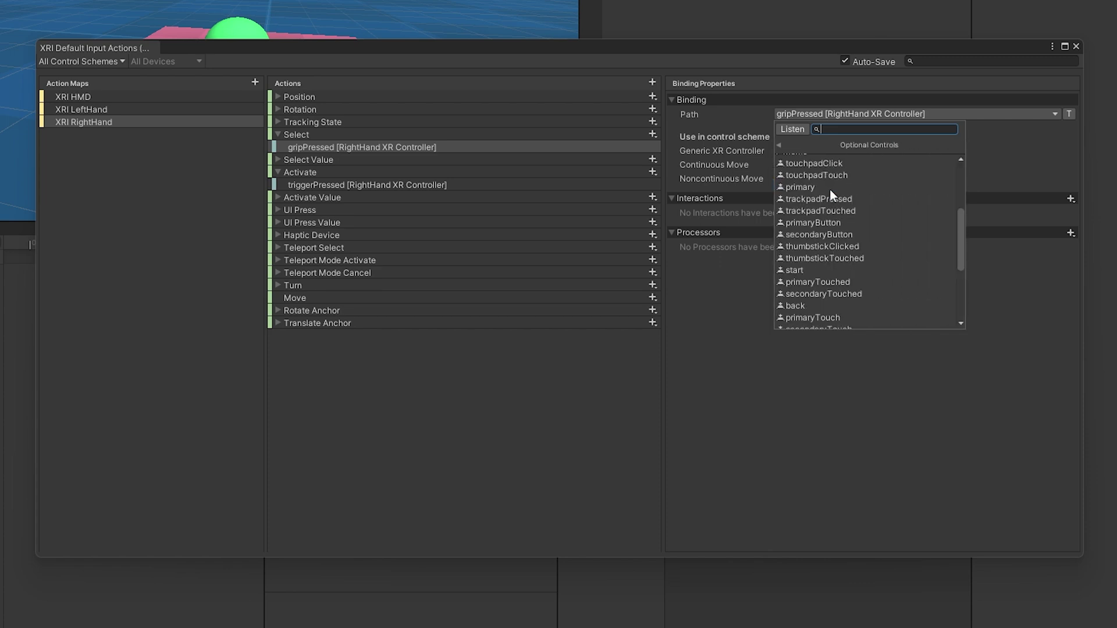
scroll(829, 298, up, 5)
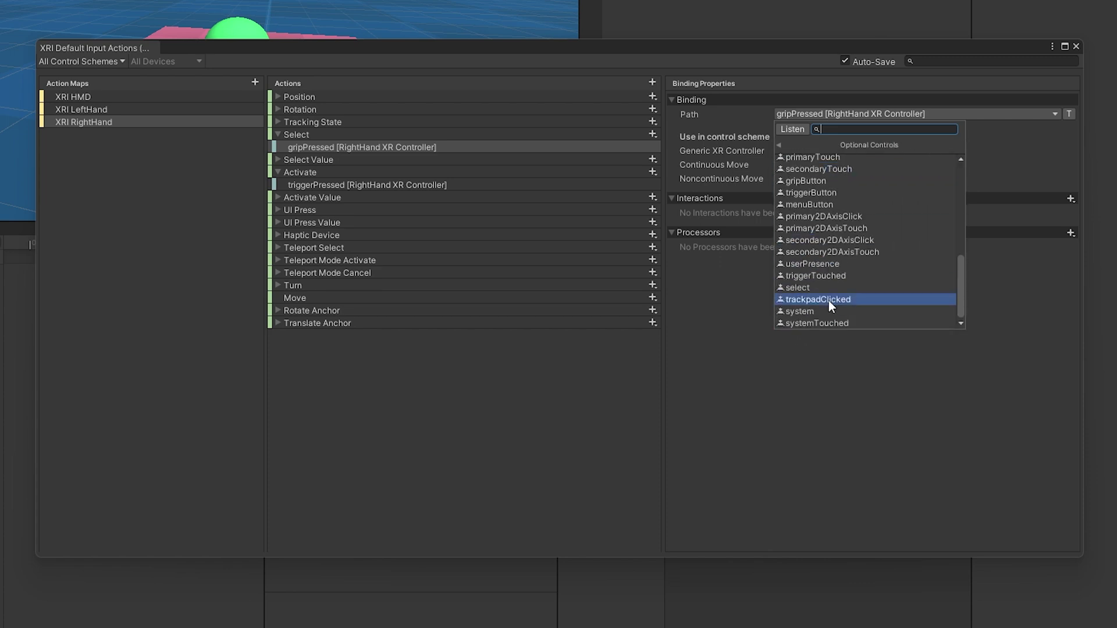
click(577, 370)
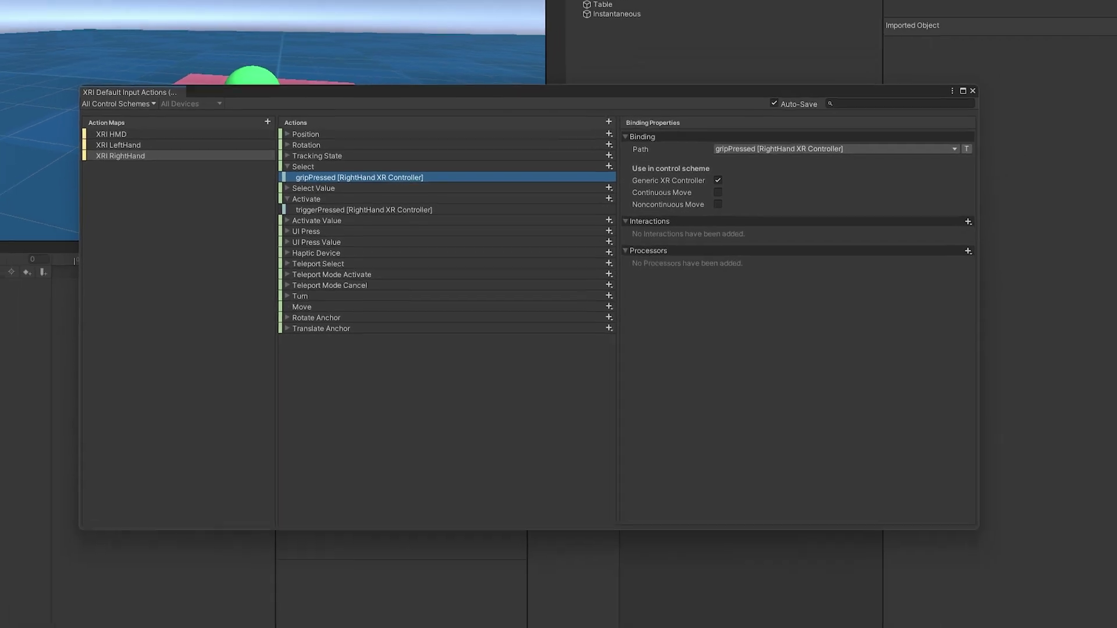
click(110, 0)
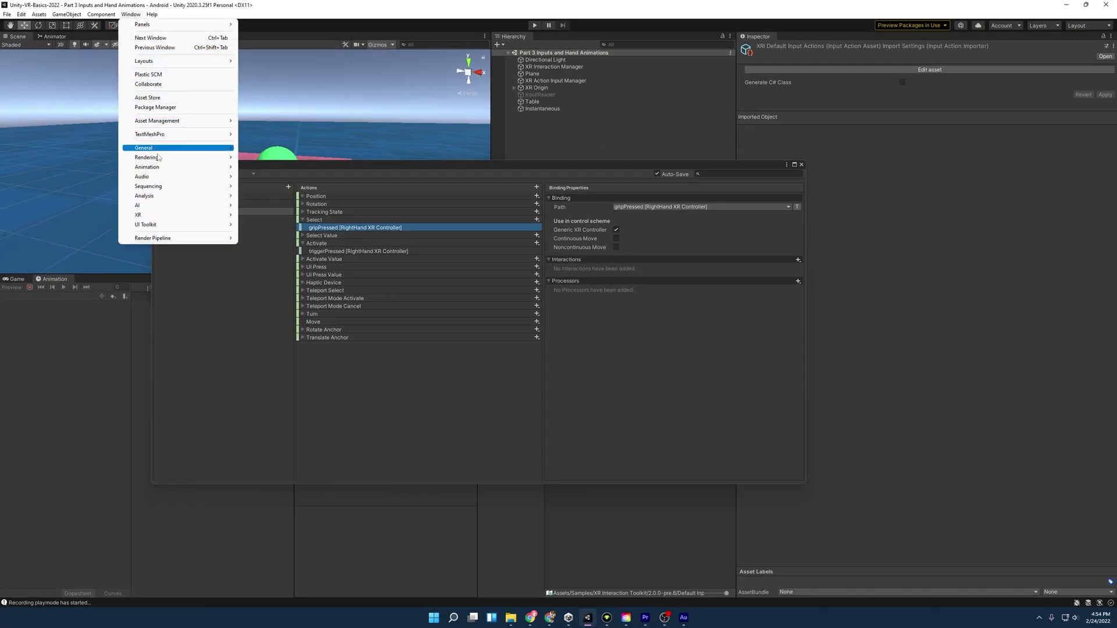
Step: Open the XR Interaction Debugger from Window > Analysis
mouse_move(174, 198)
click(288, 274)
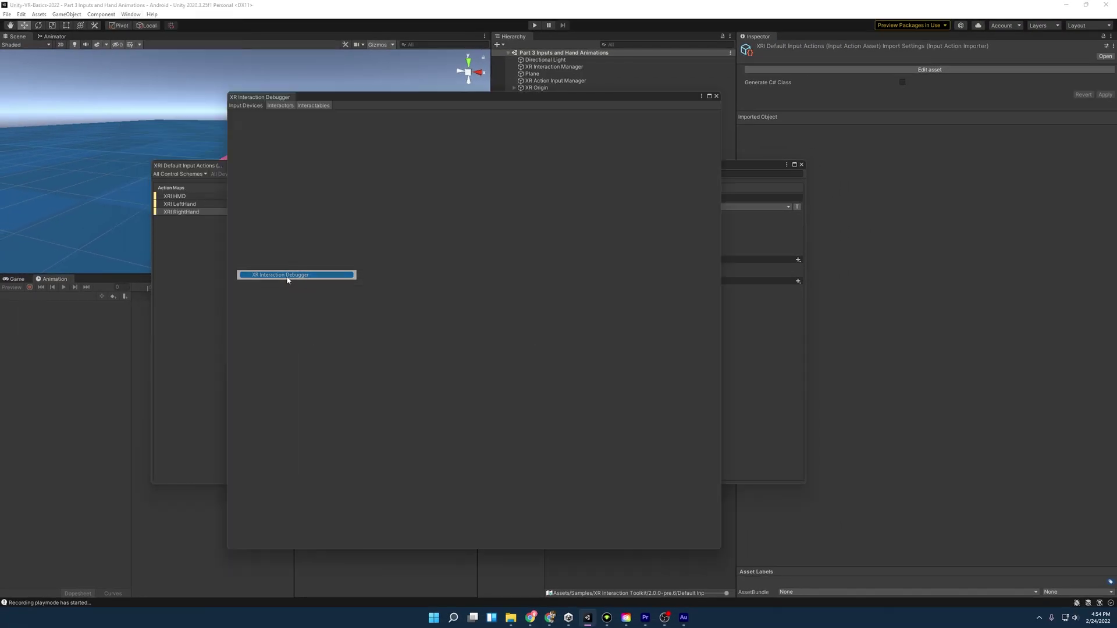